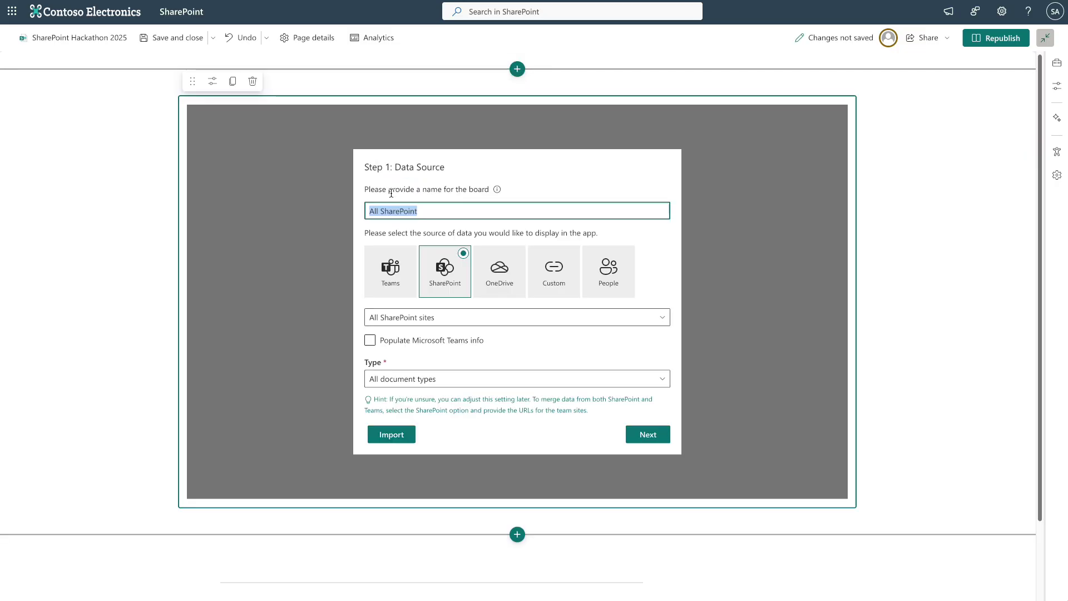
Source the board from selected SharePoint sites: Global Sales, Sales and Marketing, Sales Best Practices.
click(410, 317)
click(417, 356)
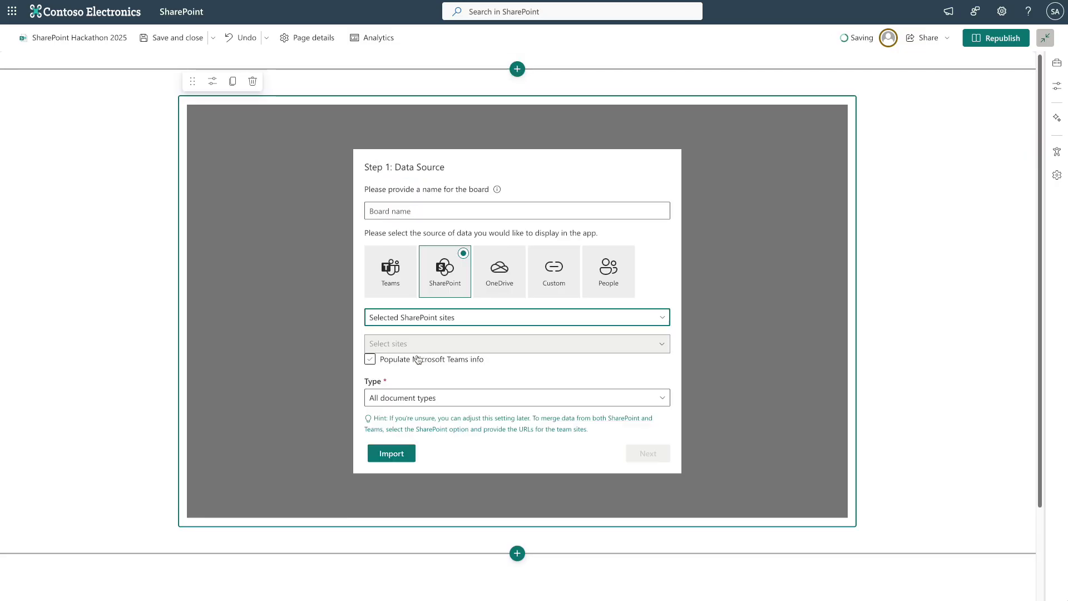
click(418, 345)
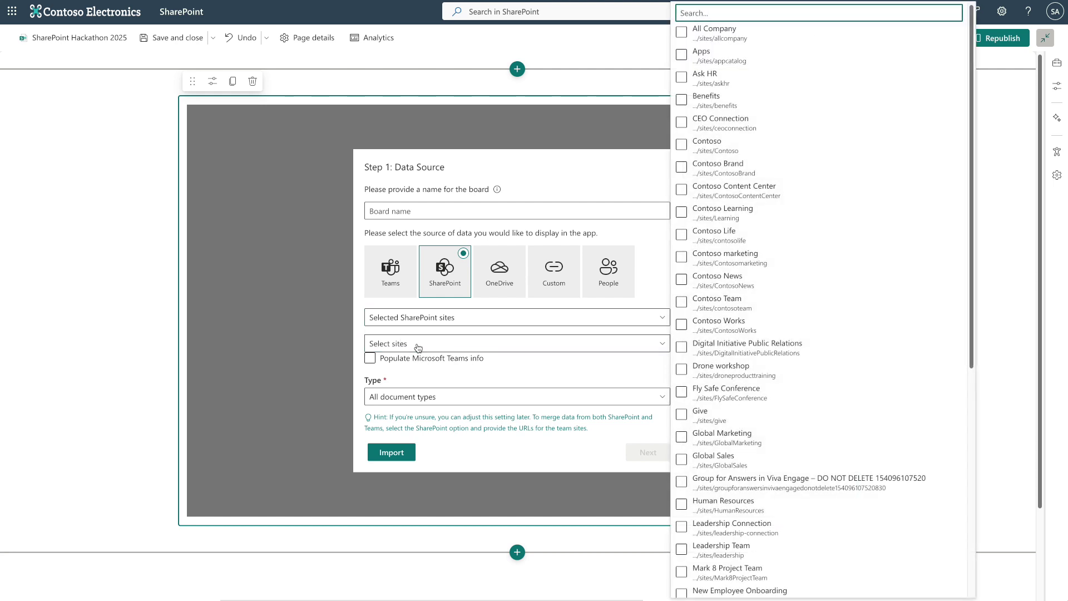
text(sales)
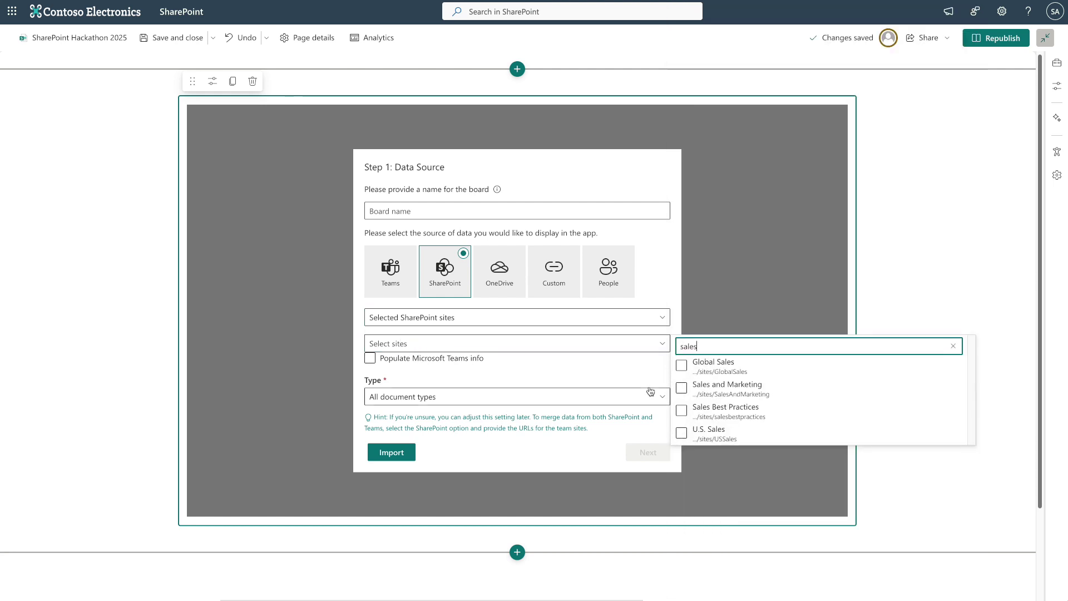
click(680, 368)
click(682, 387)
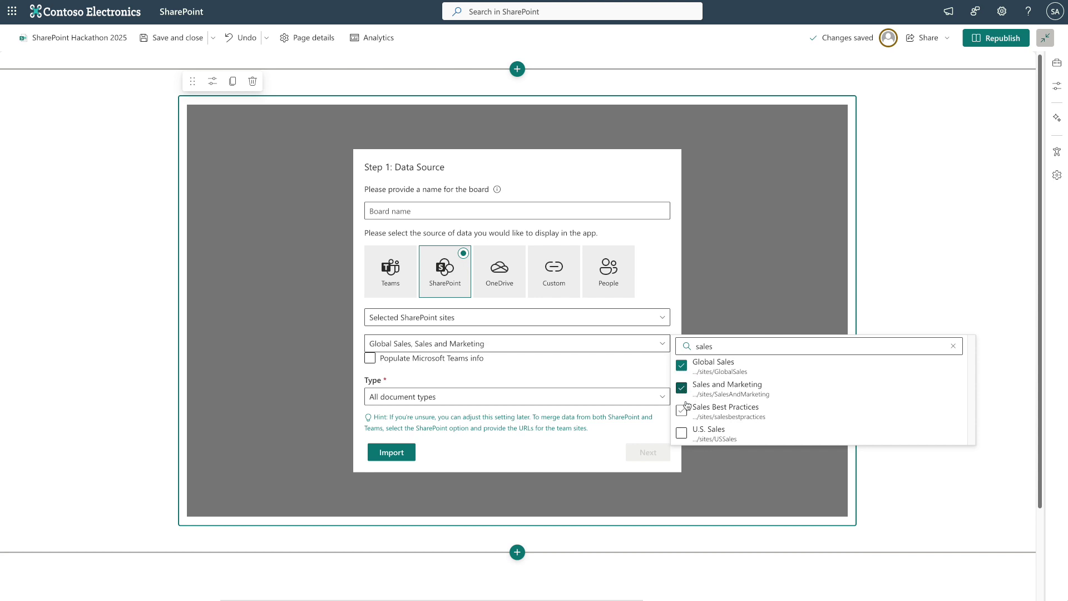
click(682, 410)
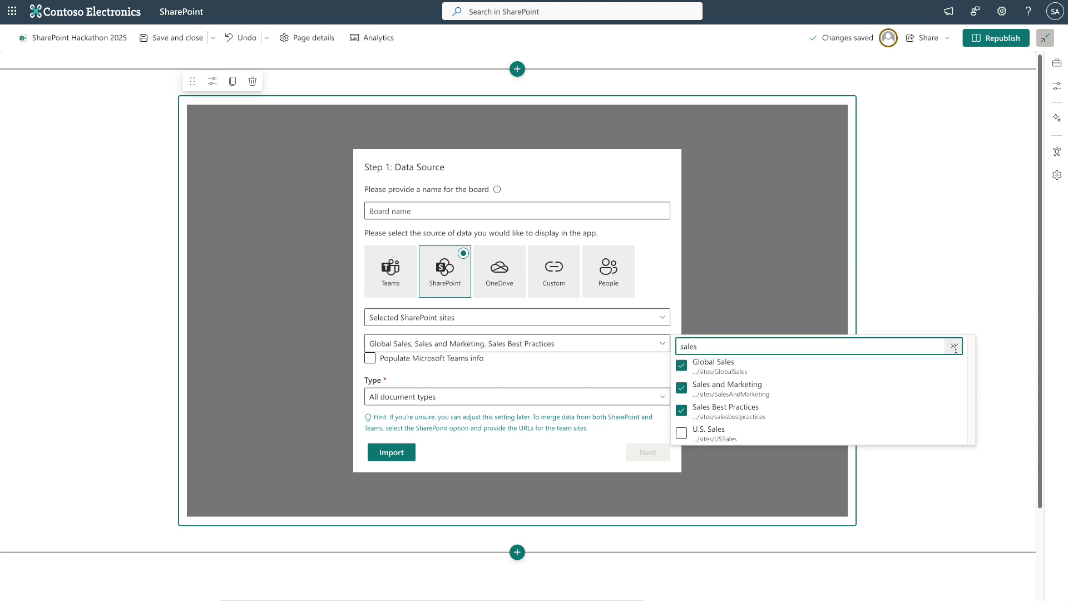
Add the Mark 8 Project Team, New Employee Onboarding, Operations and Retail Operations sites.
click(953, 346)
scroll(956, 353, down, 2)
click(681, 375)
click(681, 397)
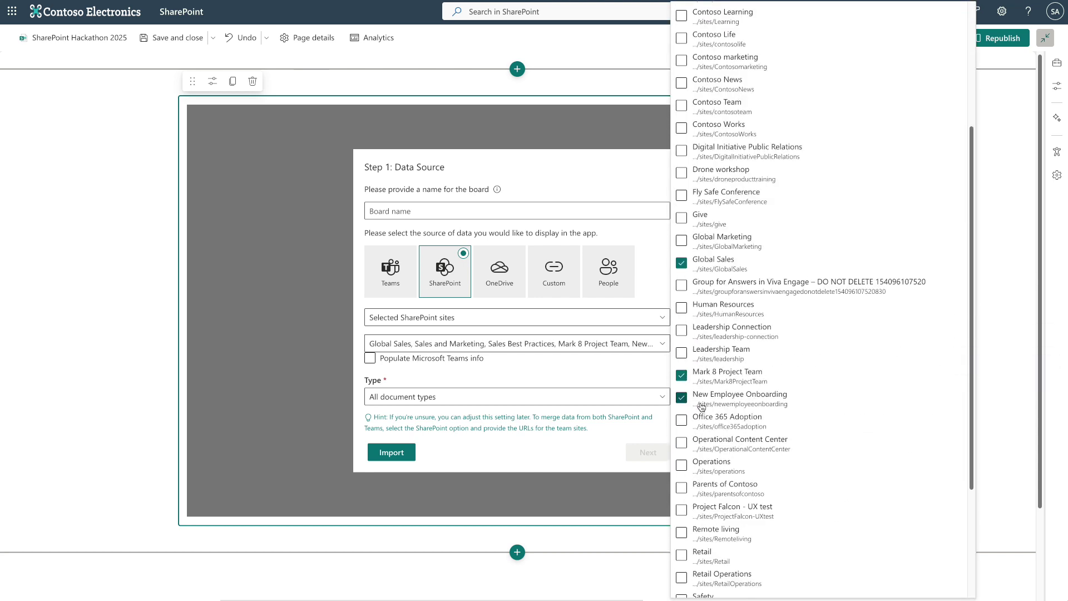
click(711, 465)
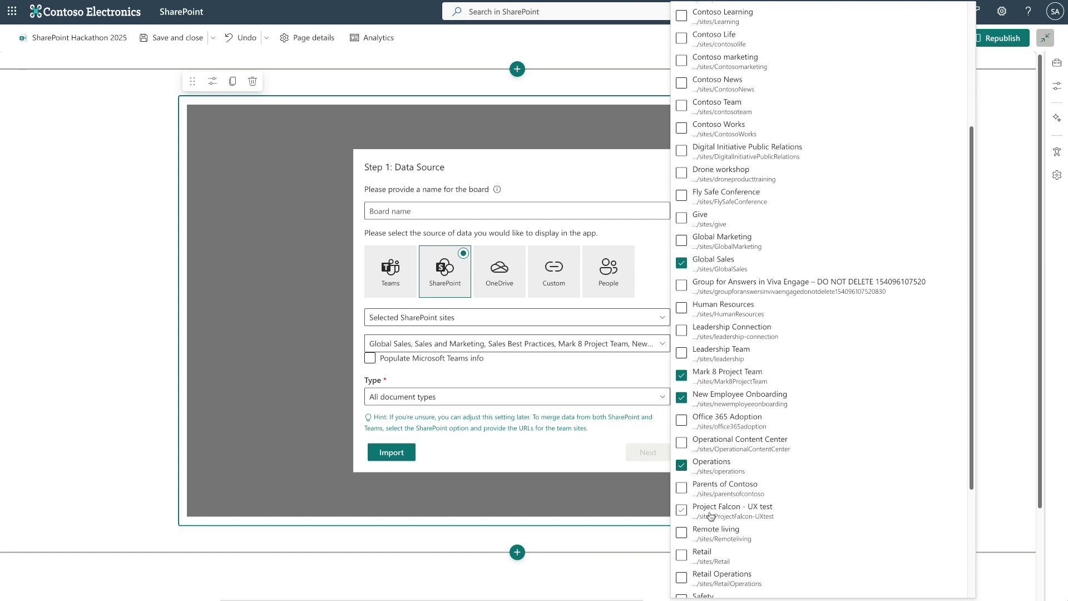
click(714, 578)
click(555, 450)
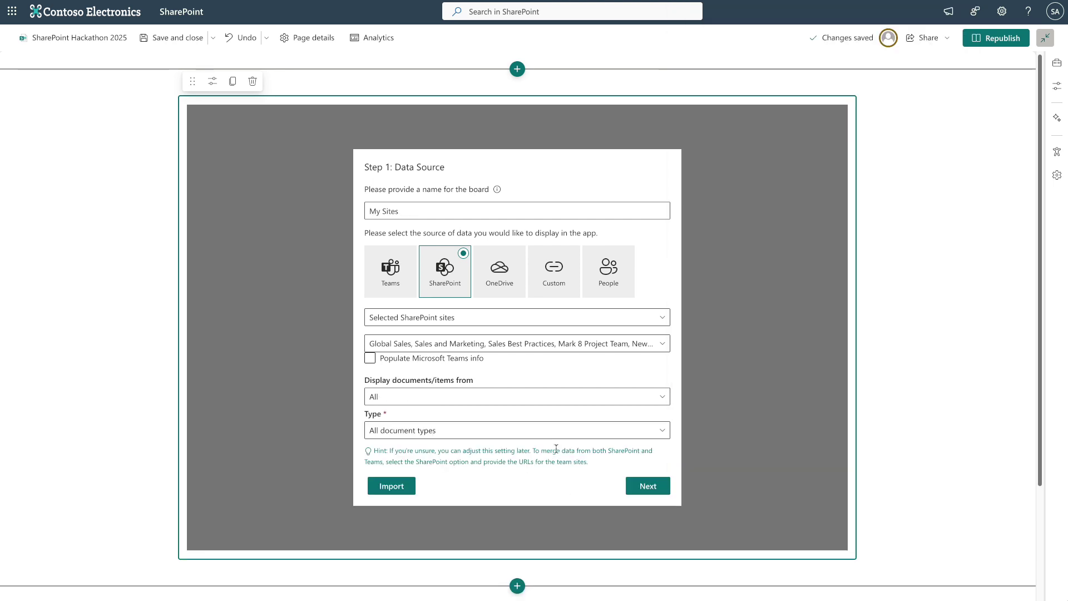
Keep all locations, limit types to Documents, Videos and Images, and run the health check.
click(548, 402)
click(546, 402)
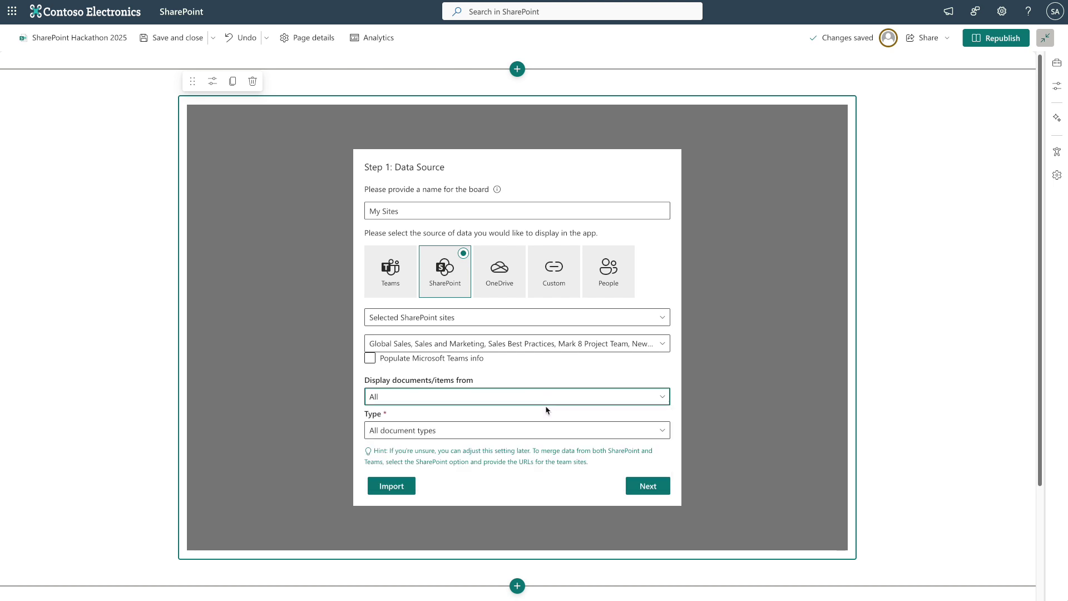
click(543, 431)
click(379, 481)
click(379, 498)
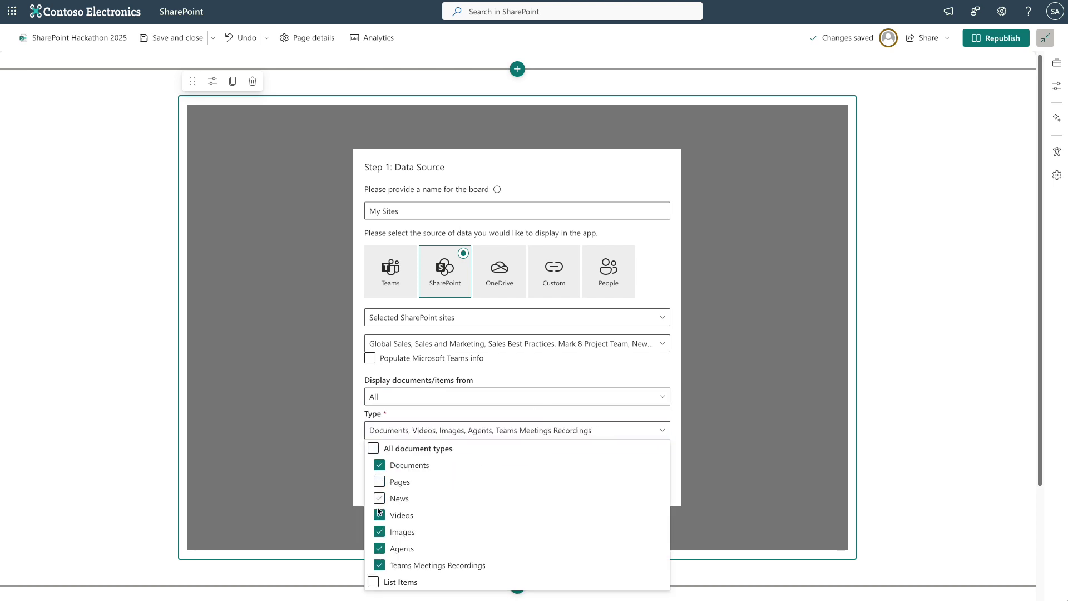
click(379, 548)
click(379, 565)
click(358, 488)
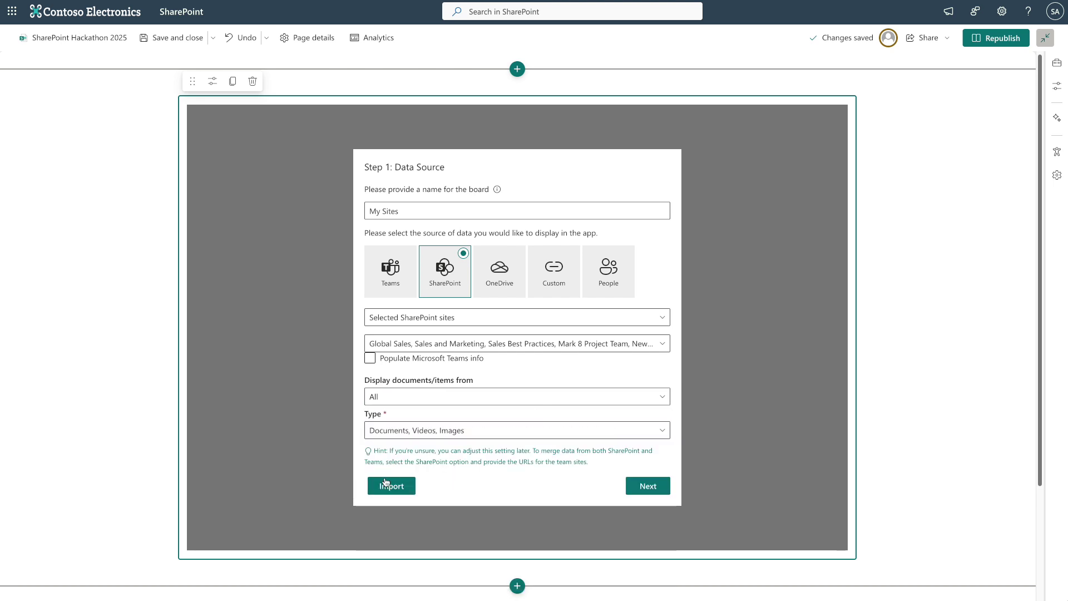
click(646, 486)
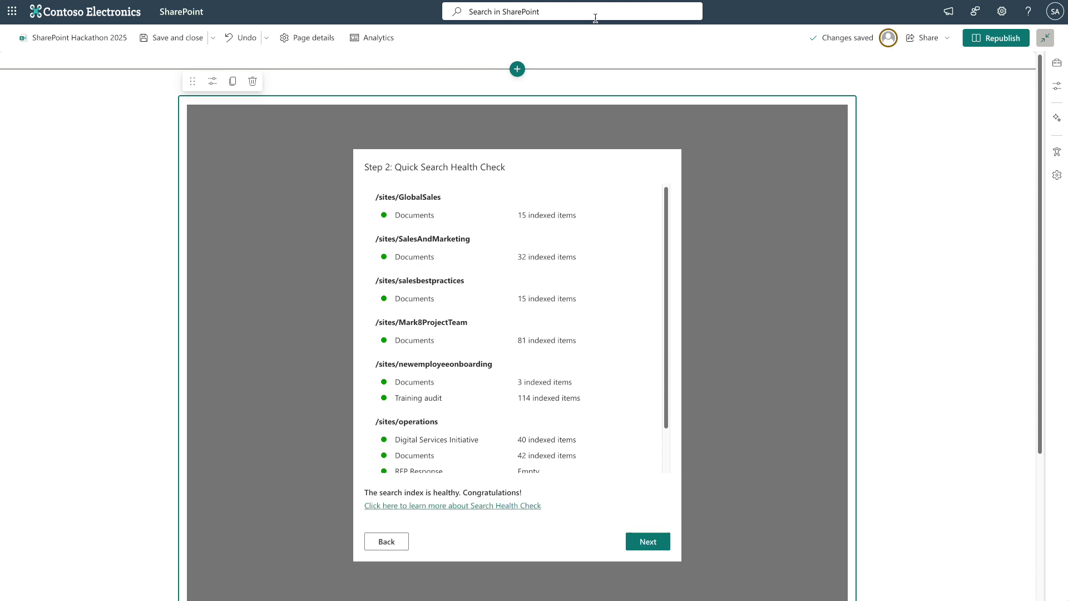
Finish the setup without the Retention Label and Sensitivity Label filters, returning 424 items.
click(644, 542)
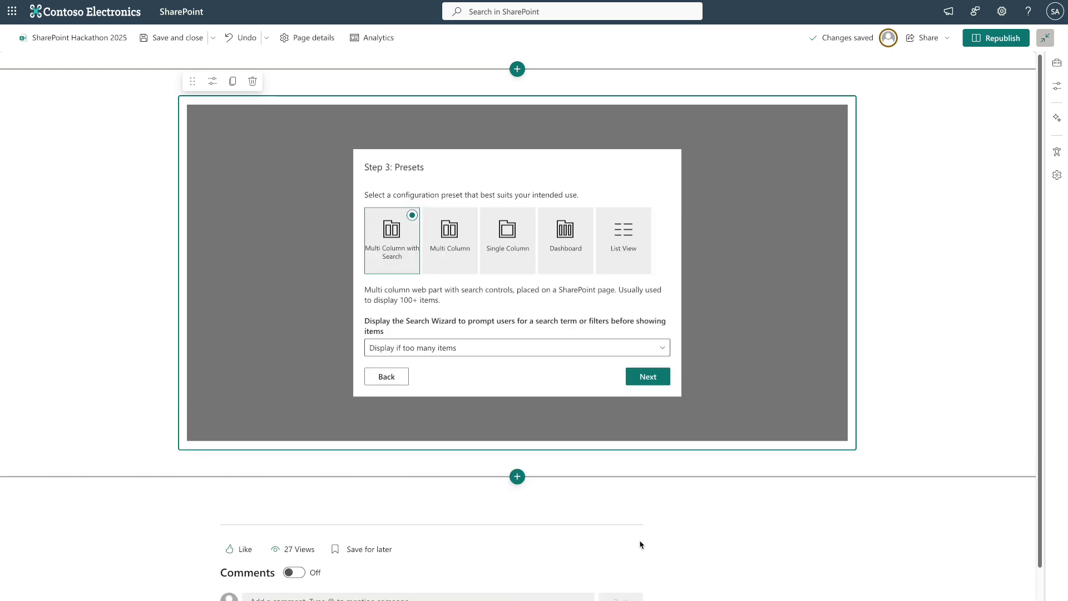
click(644, 380)
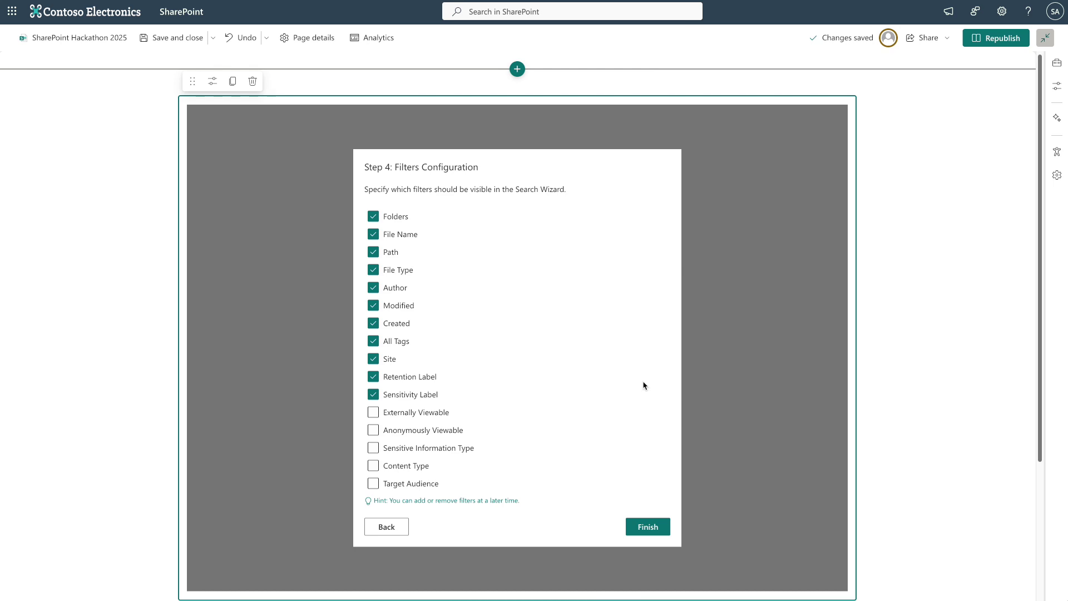
click(410, 396)
click(407, 382)
click(649, 528)
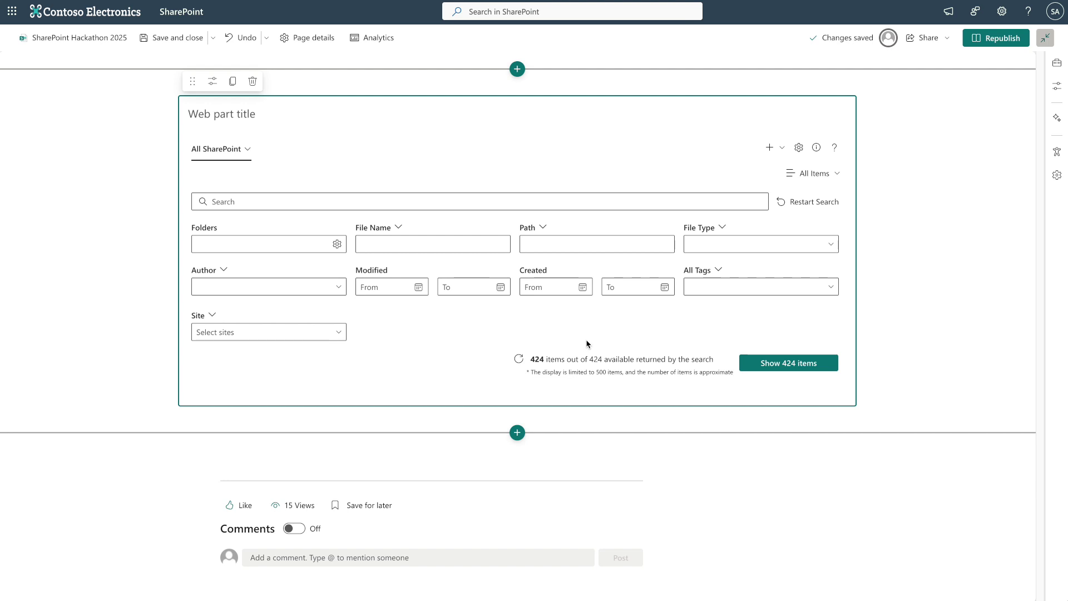
click(700, 250)
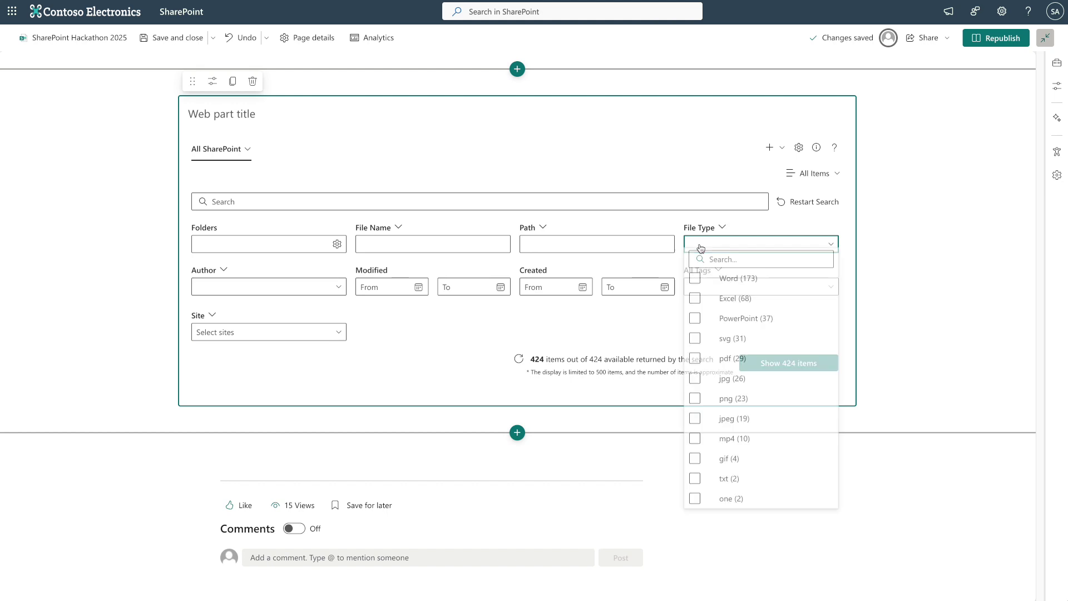
click(418, 287)
click(337, 245)
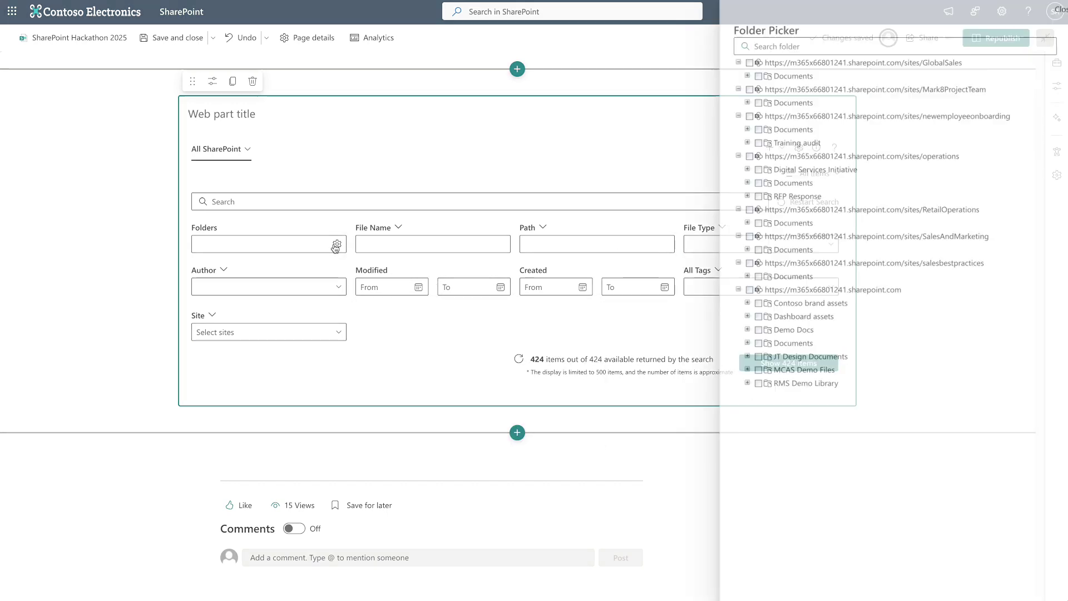
click(330, 332)
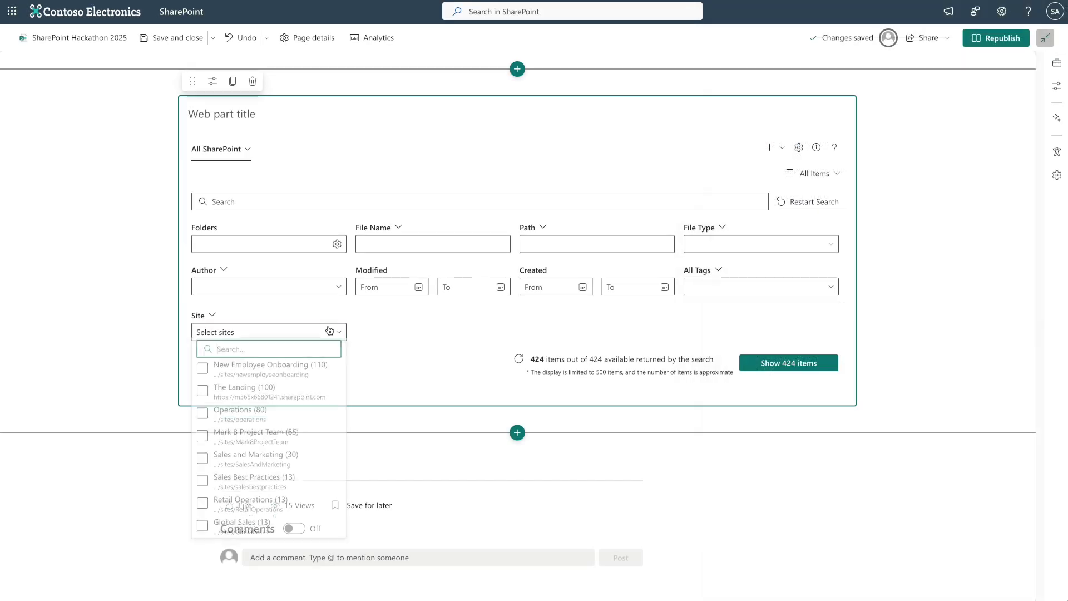
click(712, 292)
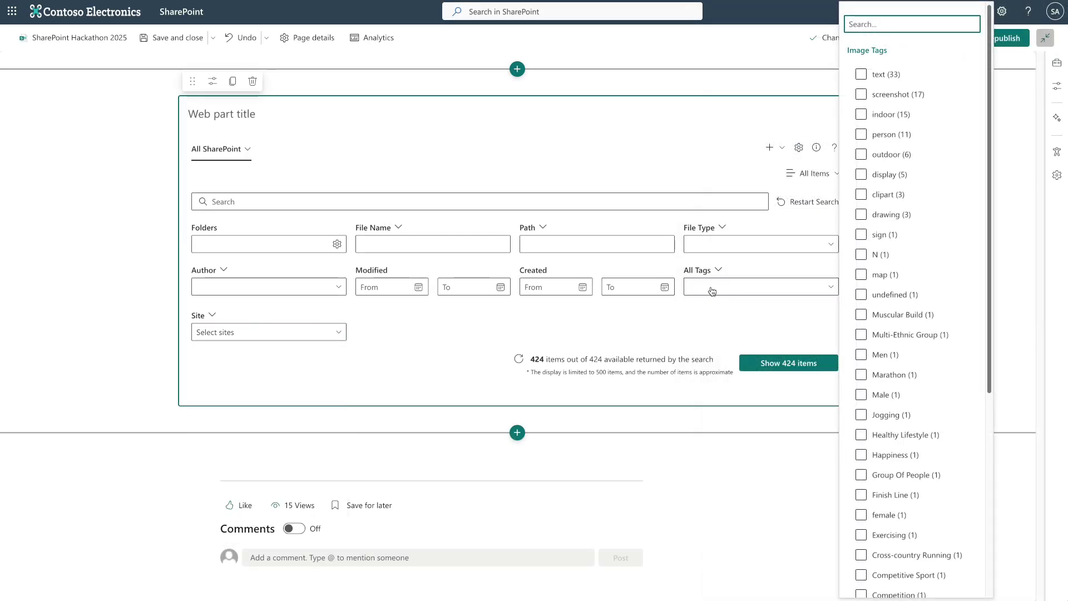
click(387, 204)
Search 'contoso', filter File Type to Word, PowerPoint and pdf, and show the 123 items.
text(contoso)
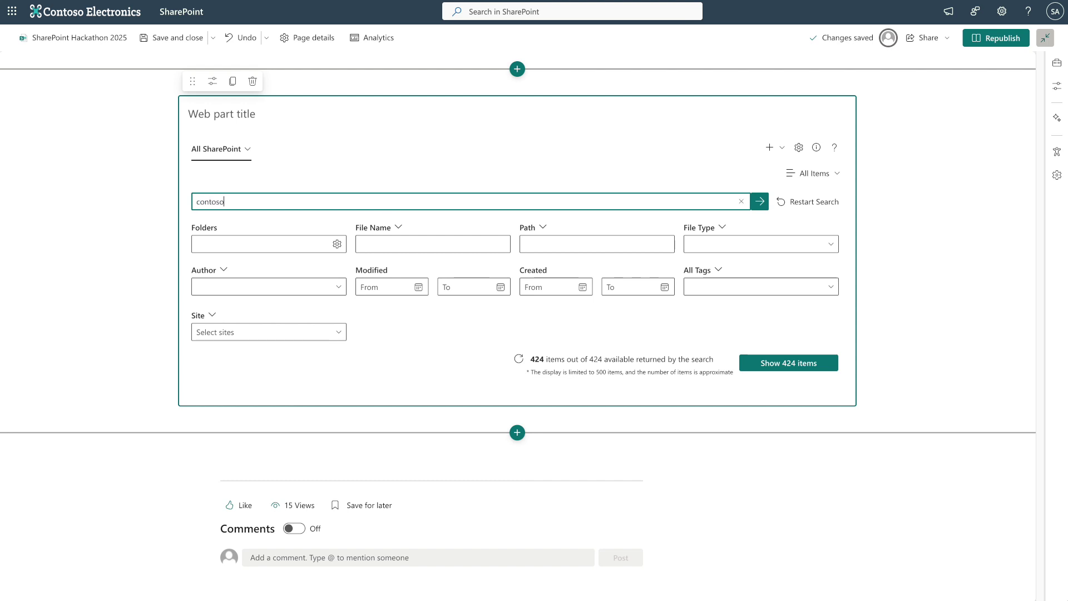
click(725, 245)
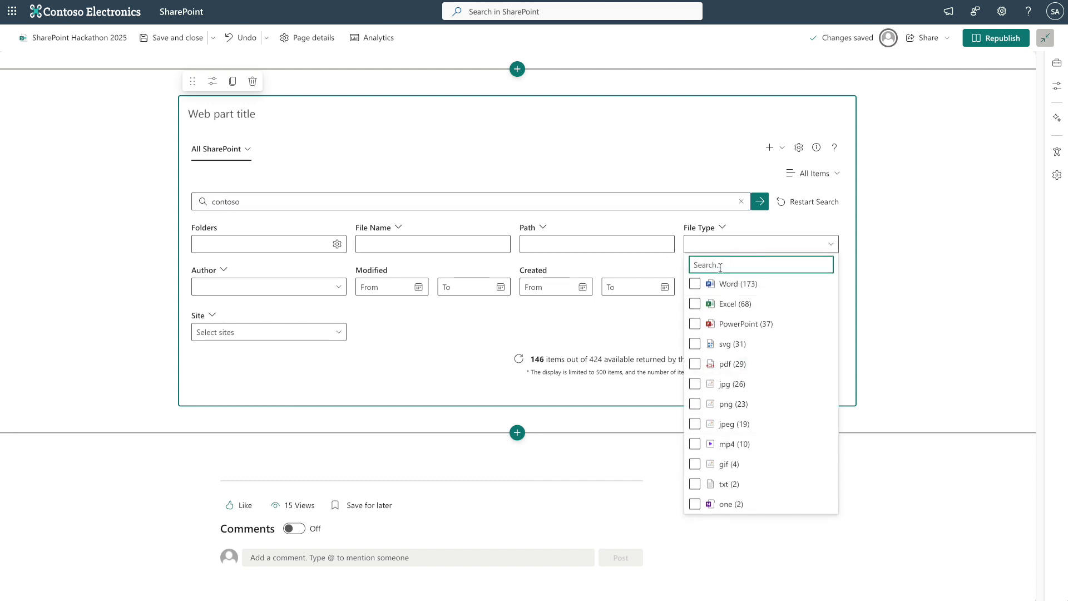
click(695, 284)
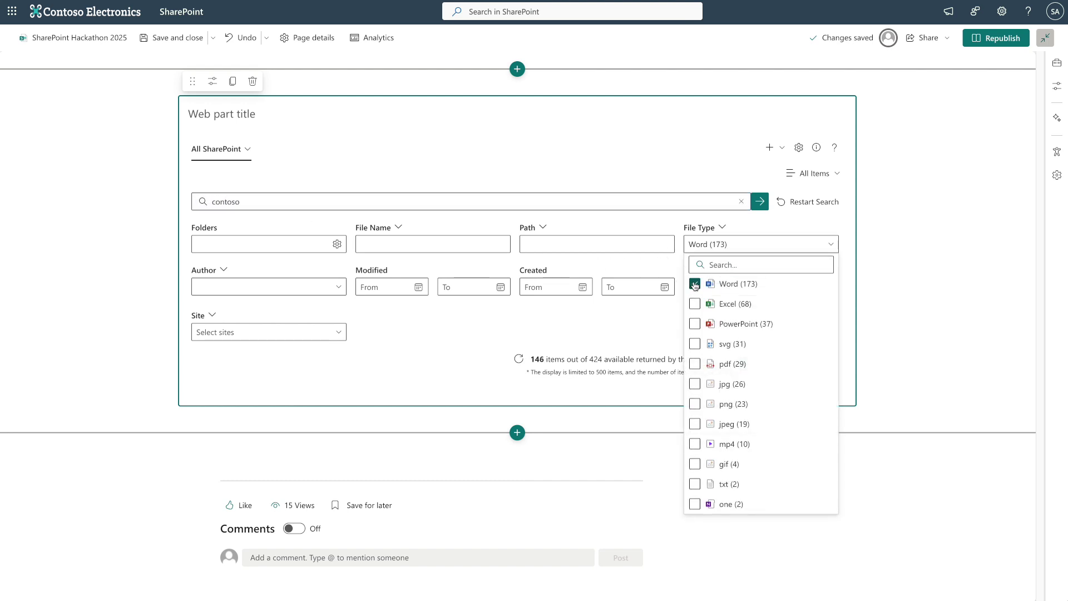
click(695, 324)
click(696, 364)
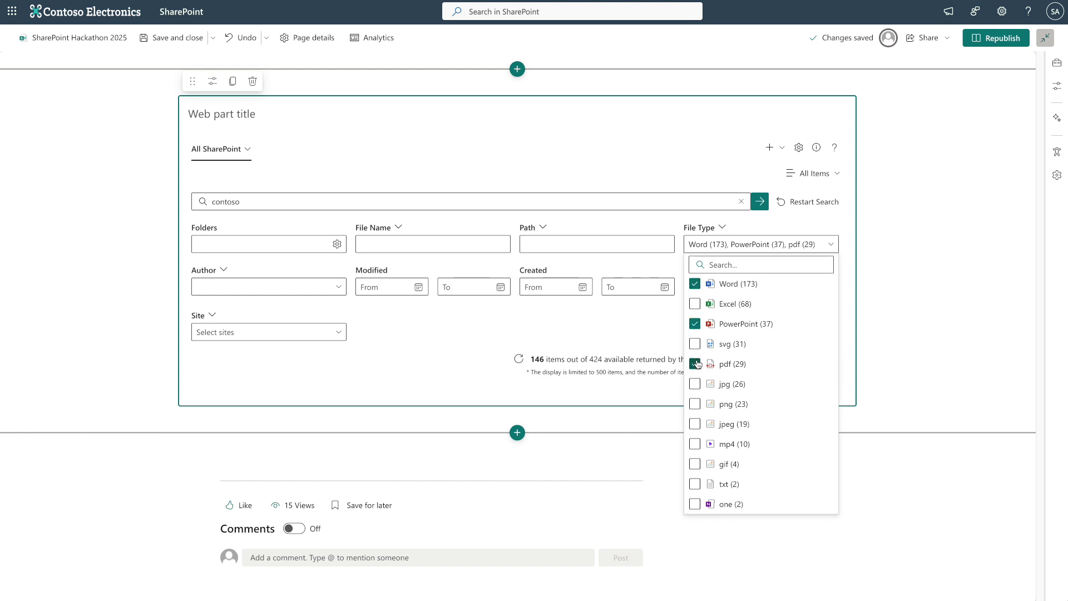
click(662, 338)
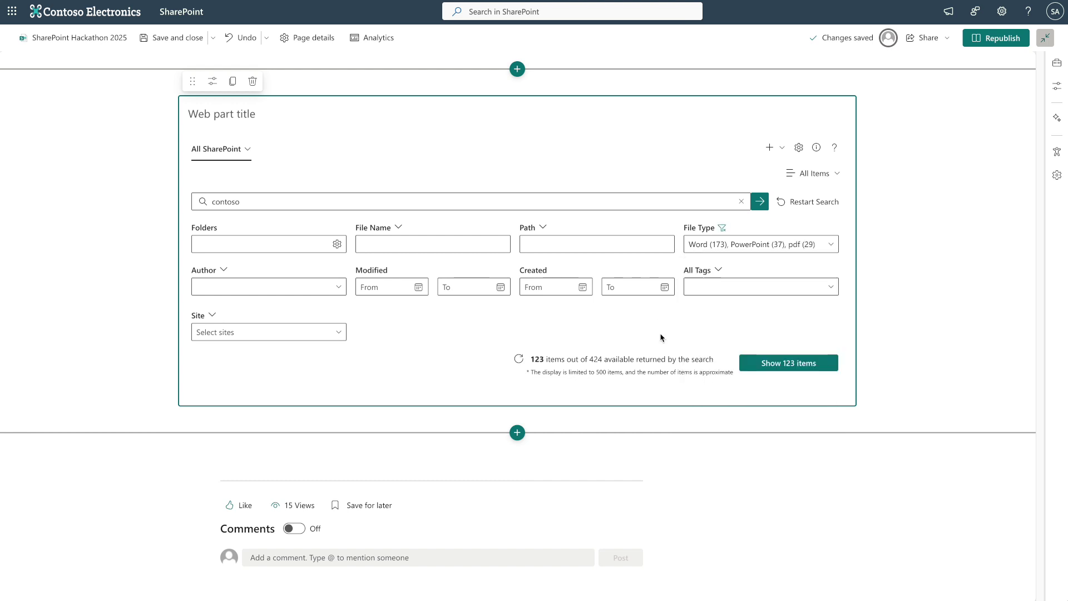
click(772, 364)
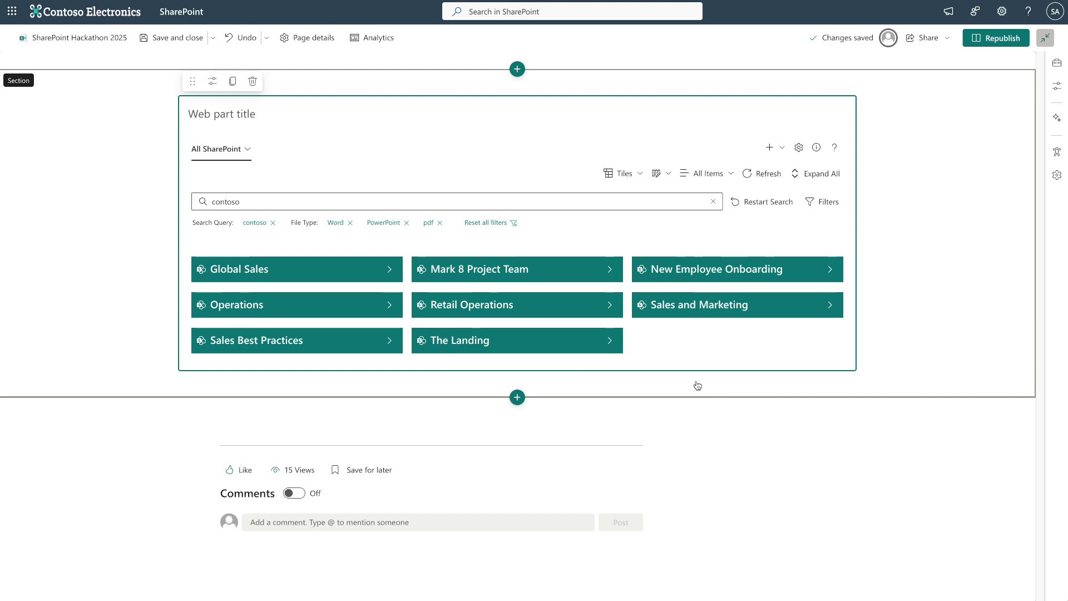
Expand Mark 8 Project Team, its Shared Documents library and the Go to Market Plan folder.
click(603, 270)
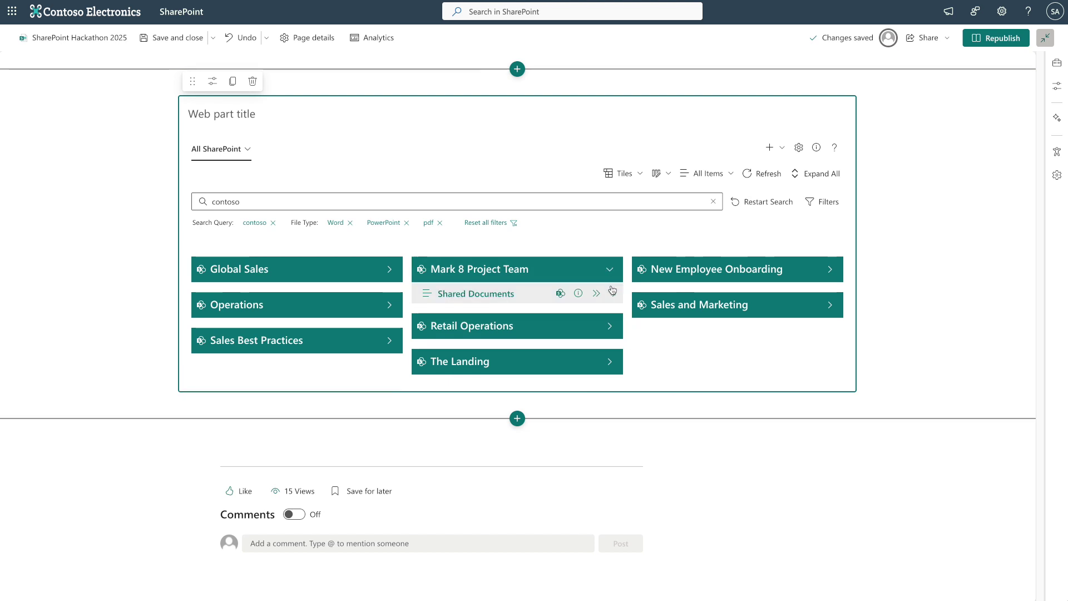
click(614, 293)
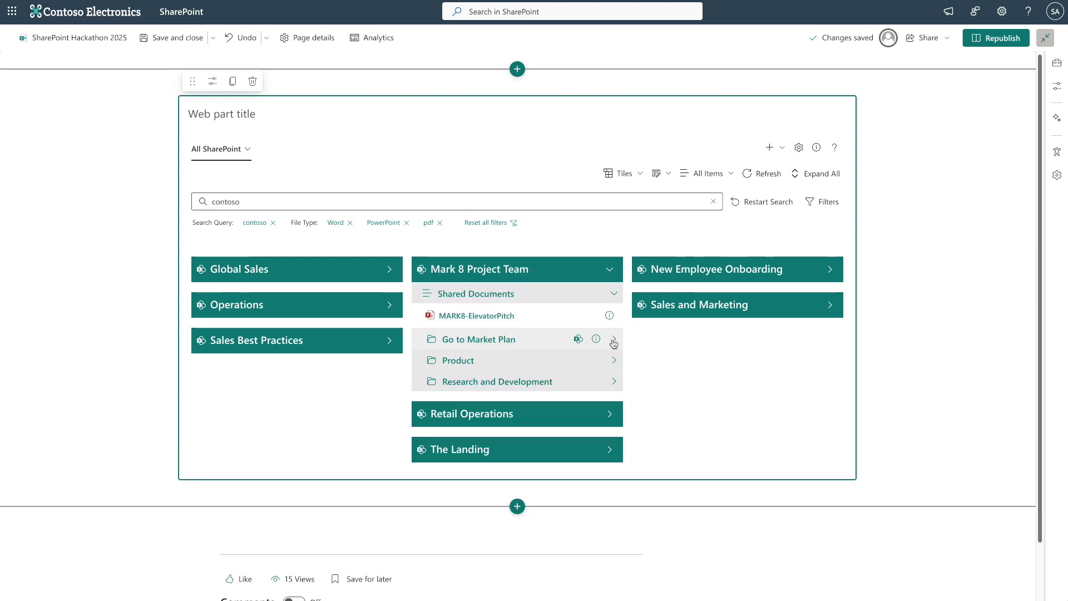
click(614, 340)
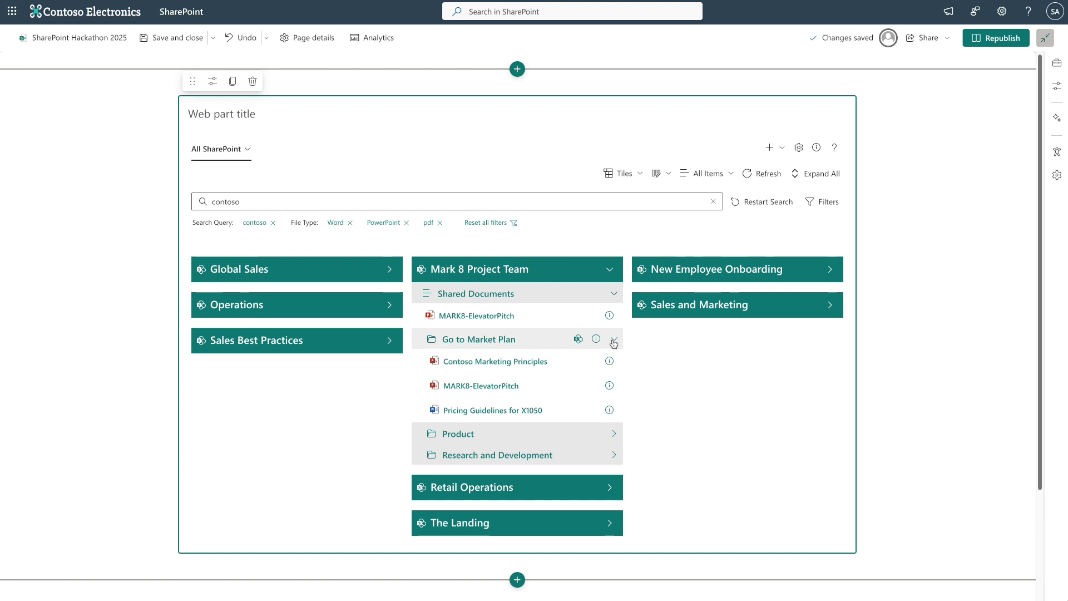
Expand all site groups and display the results as a list.
click(807, 174)
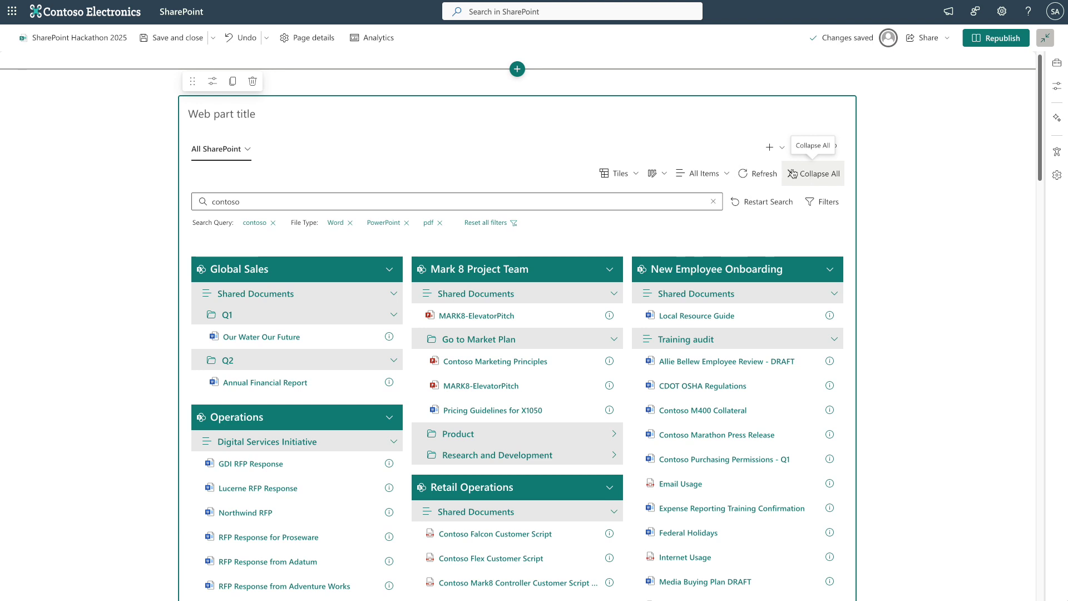
click(635, 182)
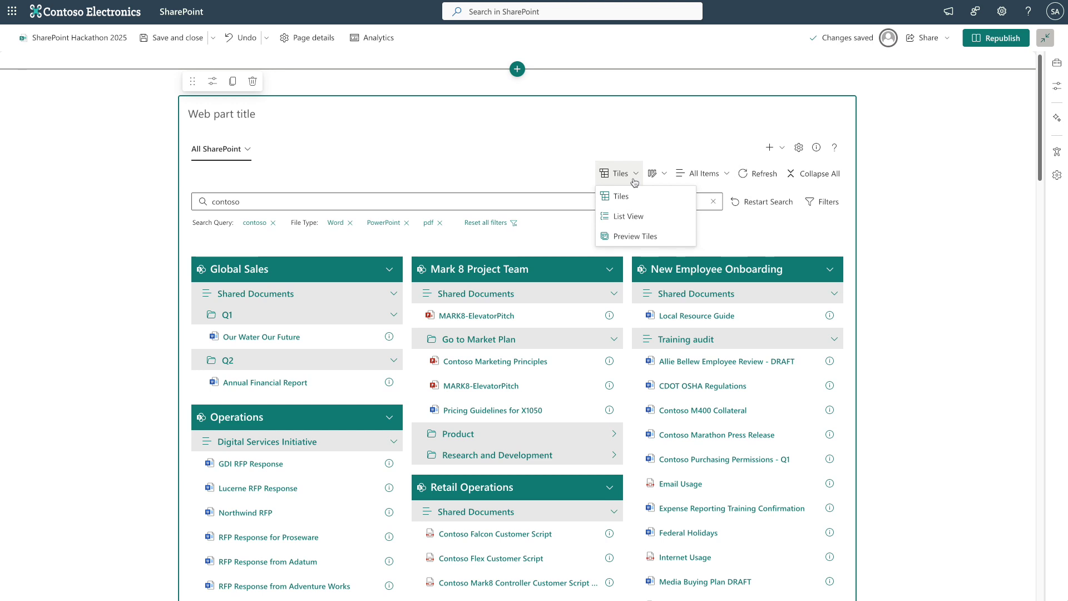
click(634, 215)
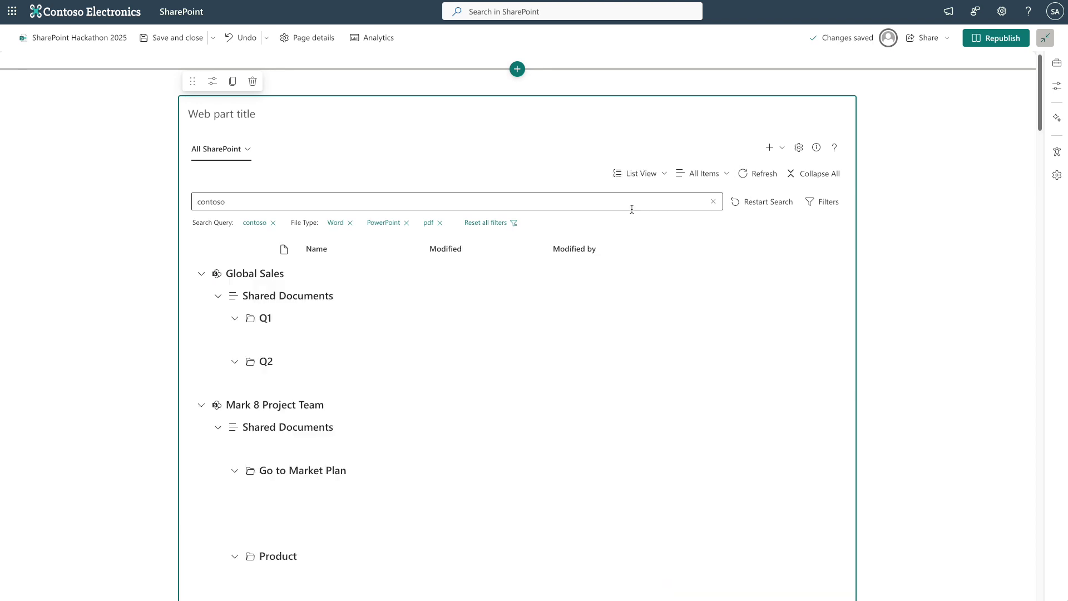
Switch the results to Preview Tiles, then to compact Tiles grouped by site.
click(647, 182)
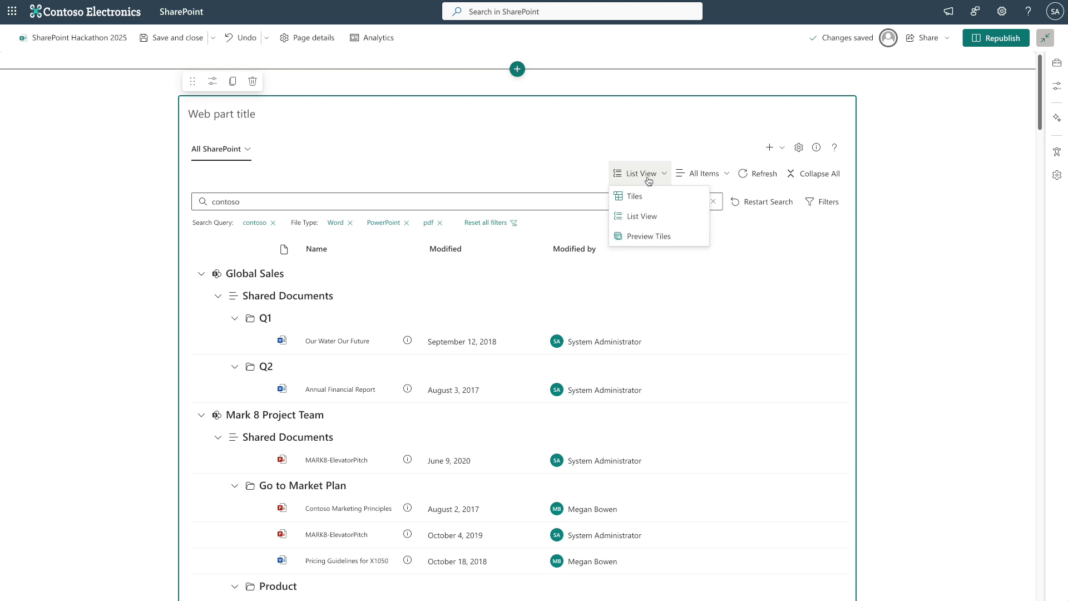
click(645, 233)
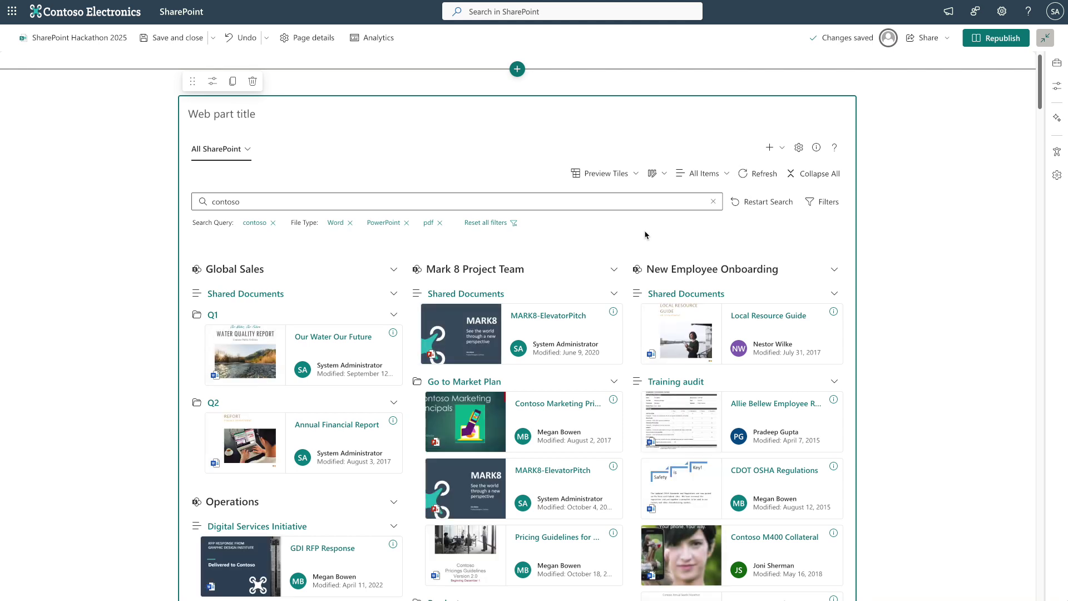
click(636, 176)
click(634, 197)
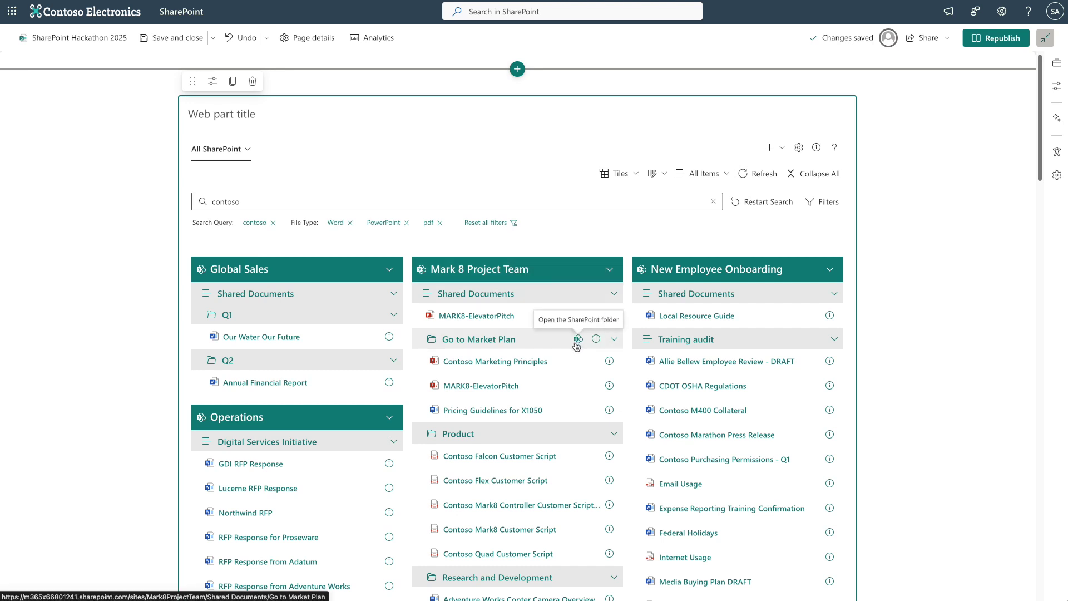
click(610, 361)
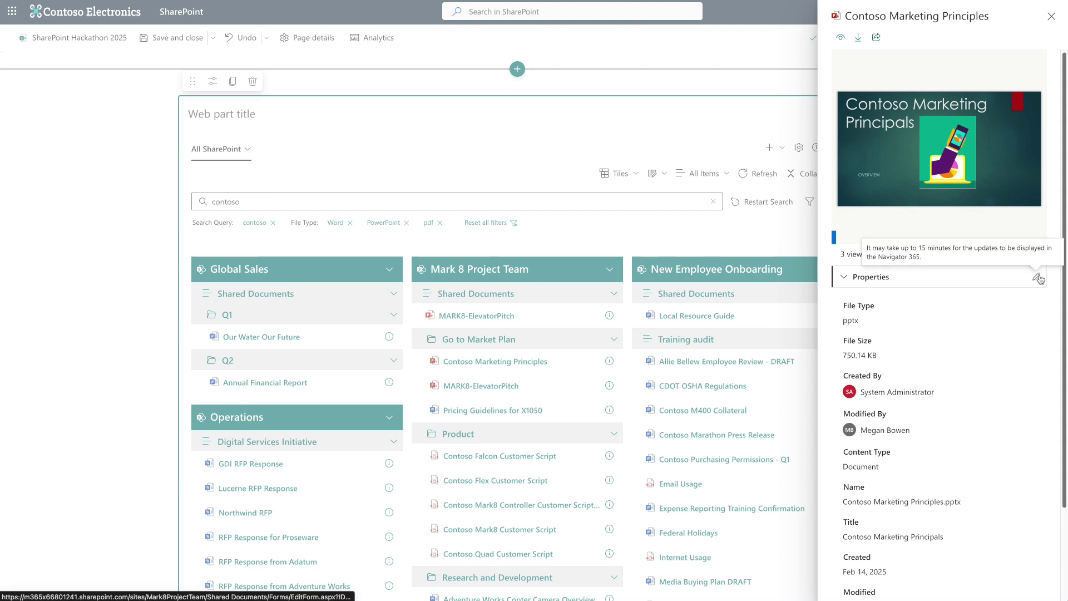
Close the file details pane and filter the contoso results to a single author.
click(1052, 16)
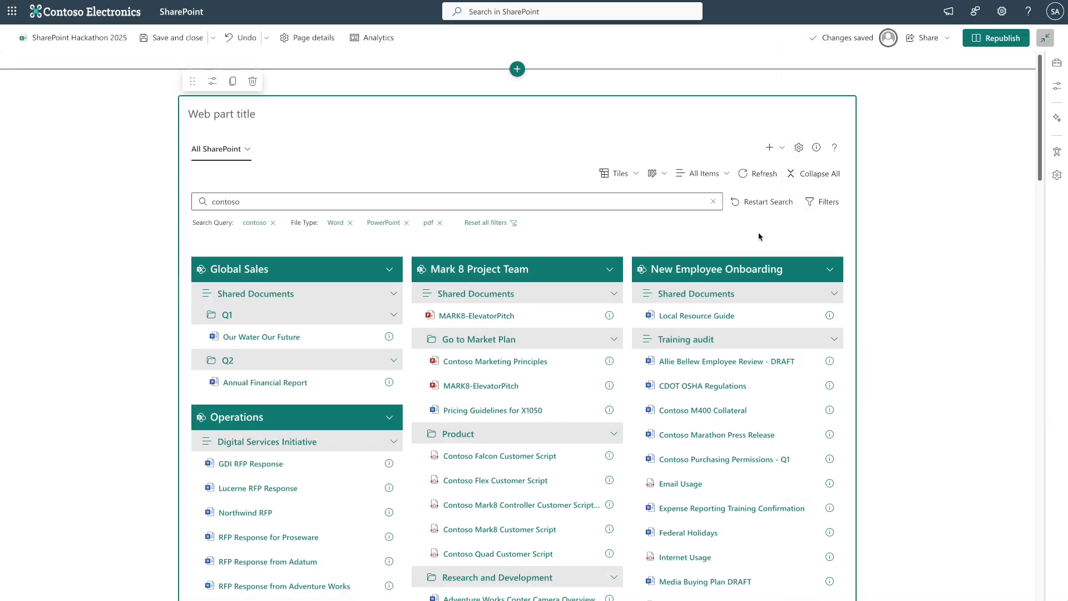
click(809, 203)
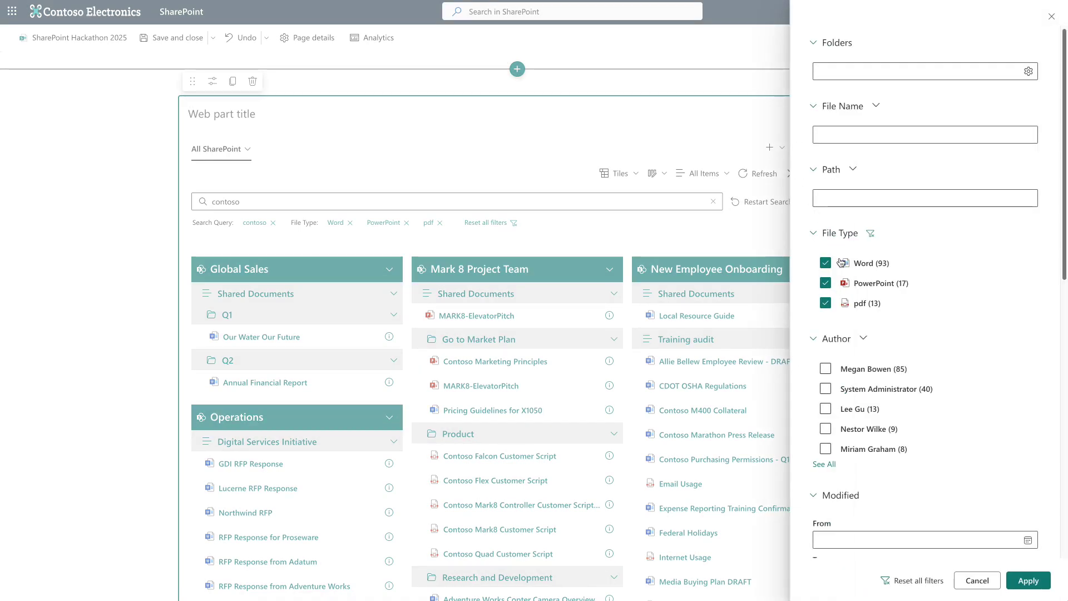
scroll(844, 290, down, 10)
scroll(844, 291, up, 10)
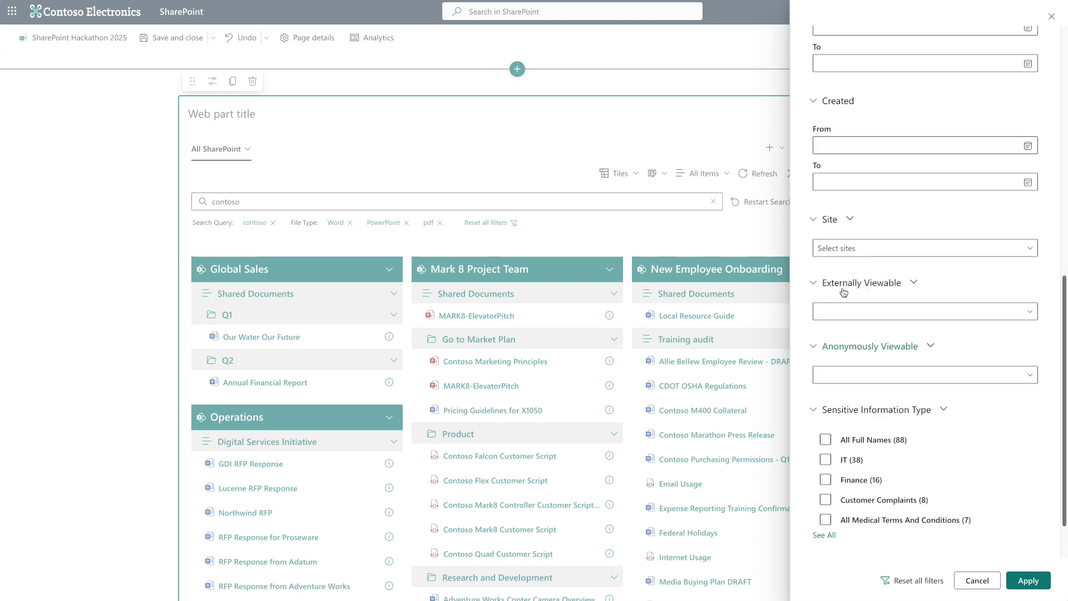
click(826, 369)
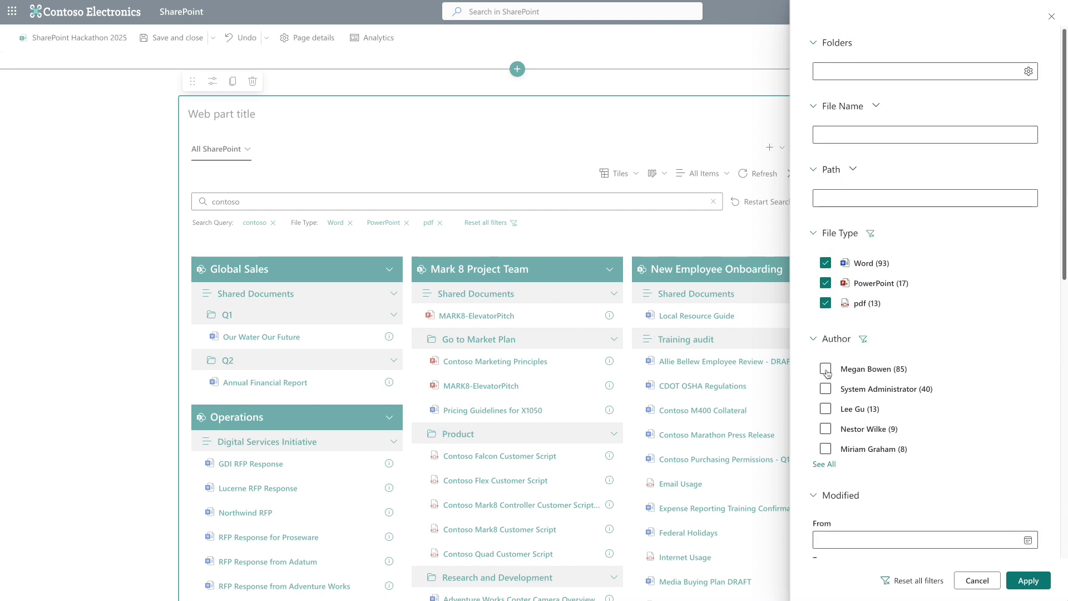
click(1041, 587)
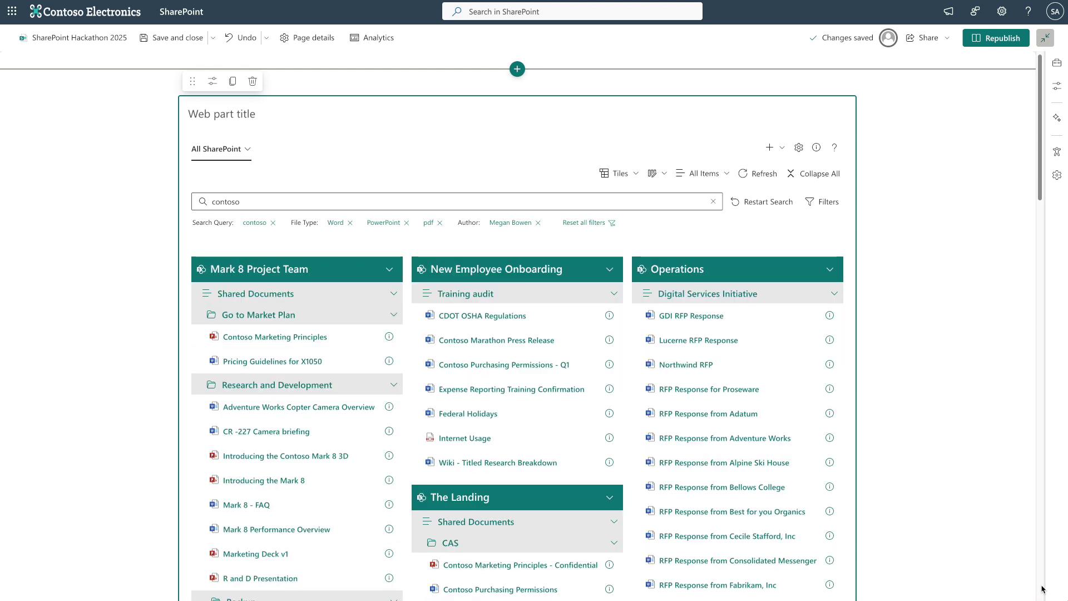
Open the web part settings and review Search Configuration, keeping sort order at Most recent.
click(799, 148)
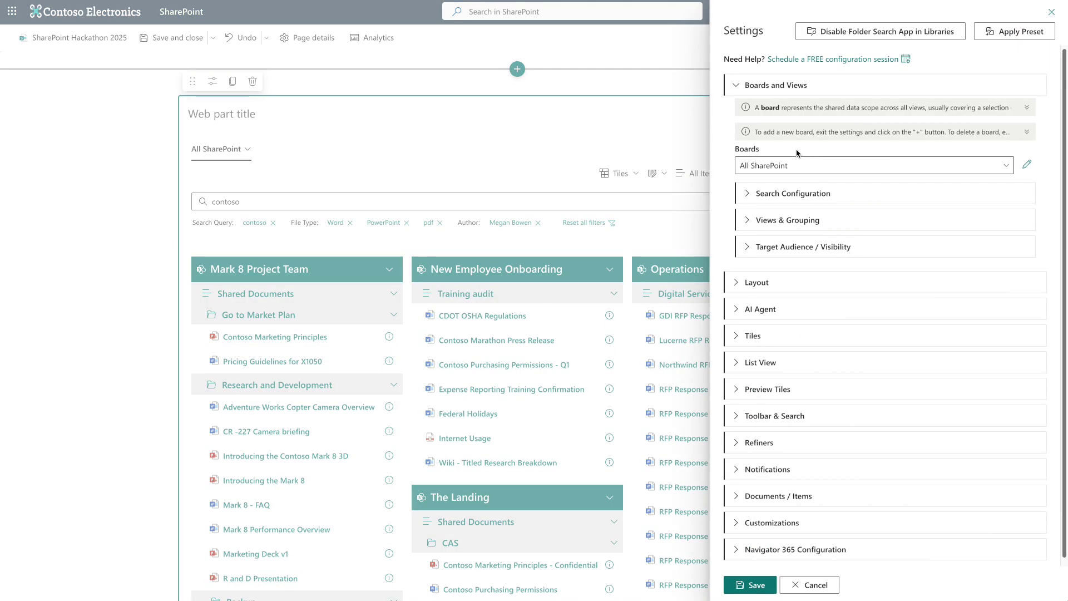
click(805, 193)
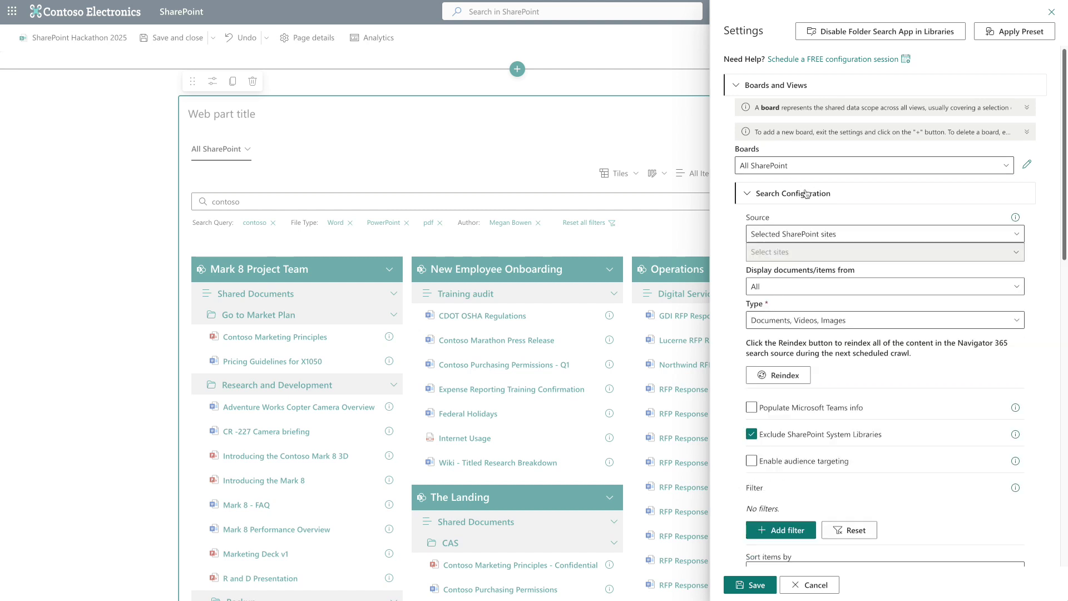
scroll(806, 193, down, 6)
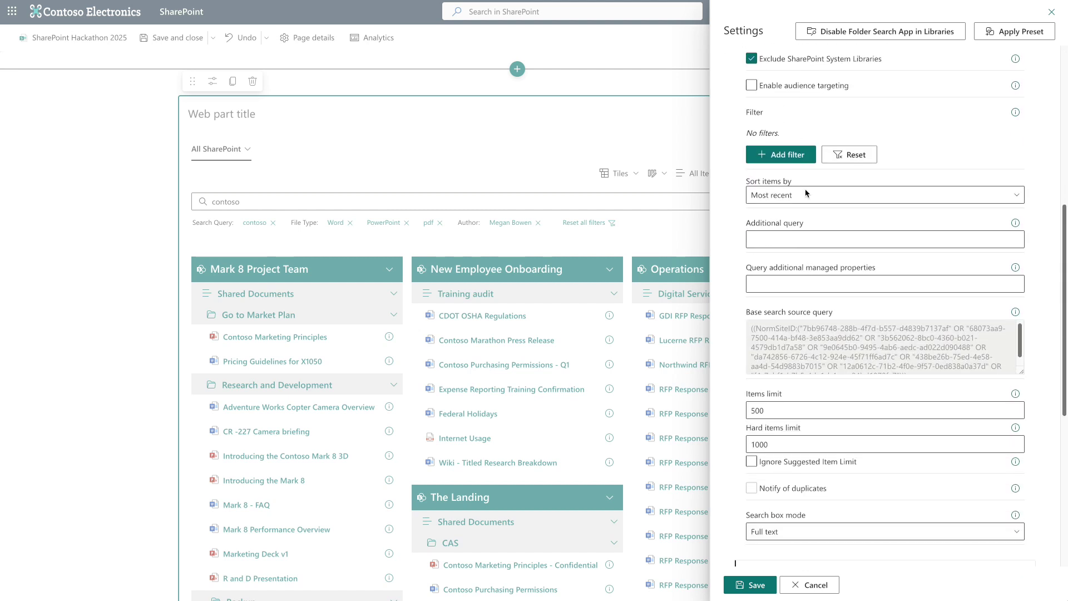
click(807, 194)
click(810, 231)
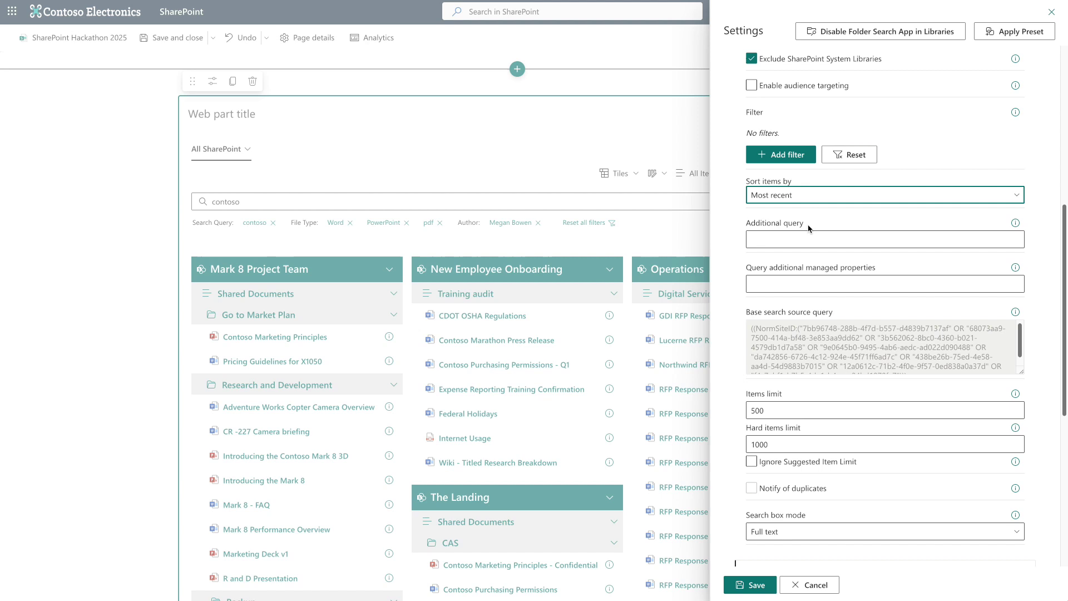
click(806, 283)
scroll(806, 284, down, 2)
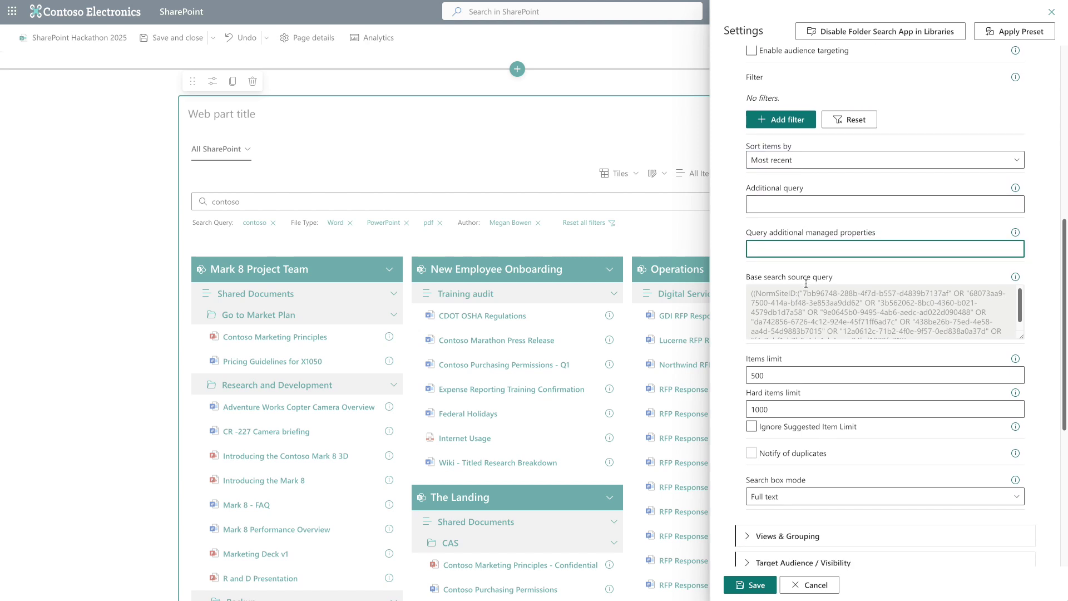
click(806, 283)
scroll(806, 284, down, 4)
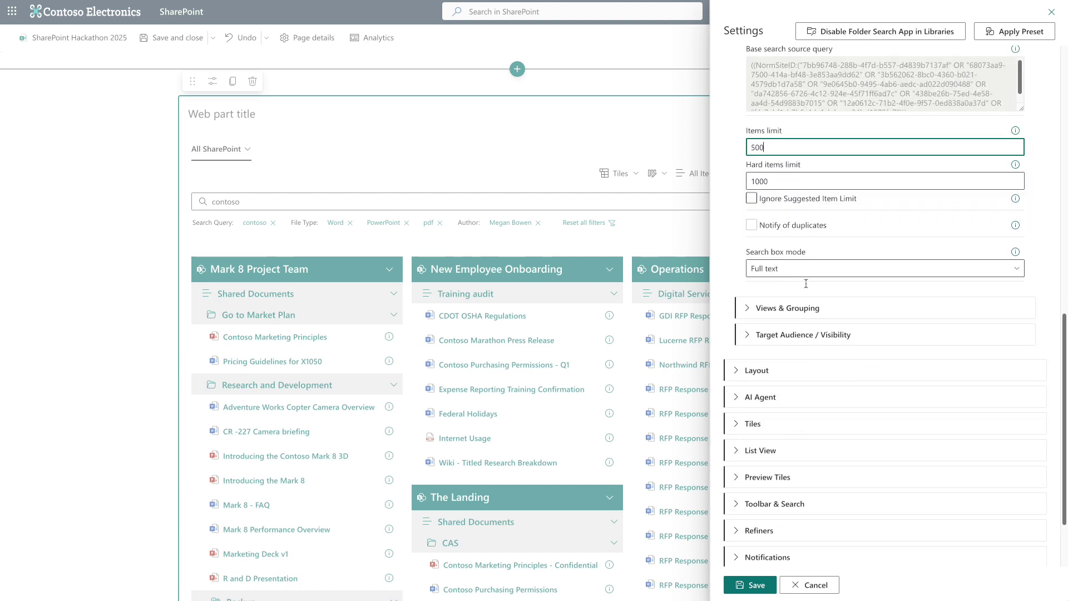
Expand the Layout, Tiles and List View settings sections.
click(806, 289)
scroll(790, 292, down, 5)
scroll(775, 295, down, 8)
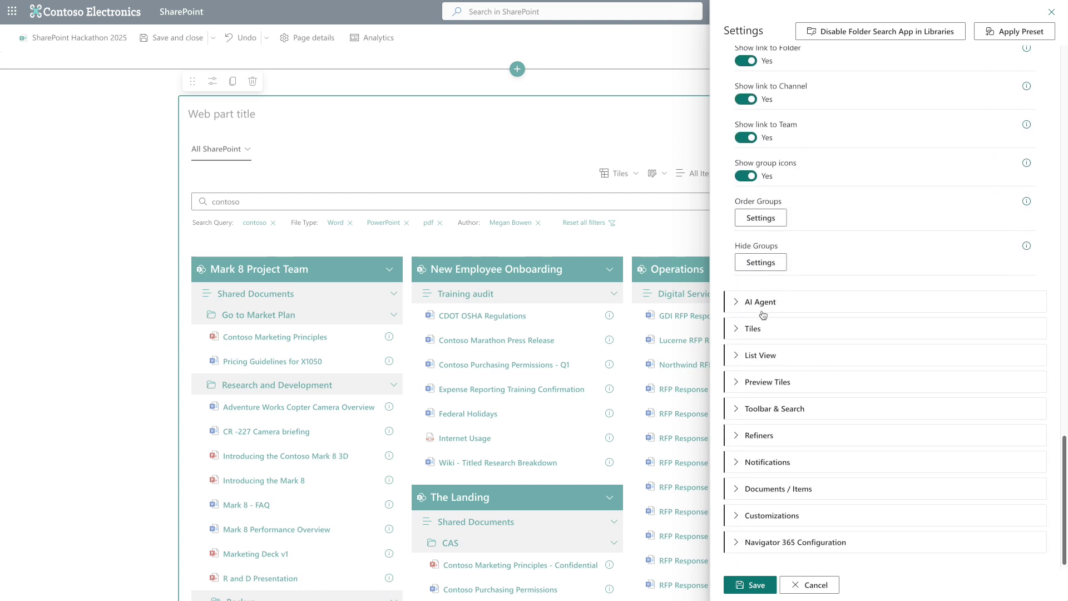
click(753, 329)
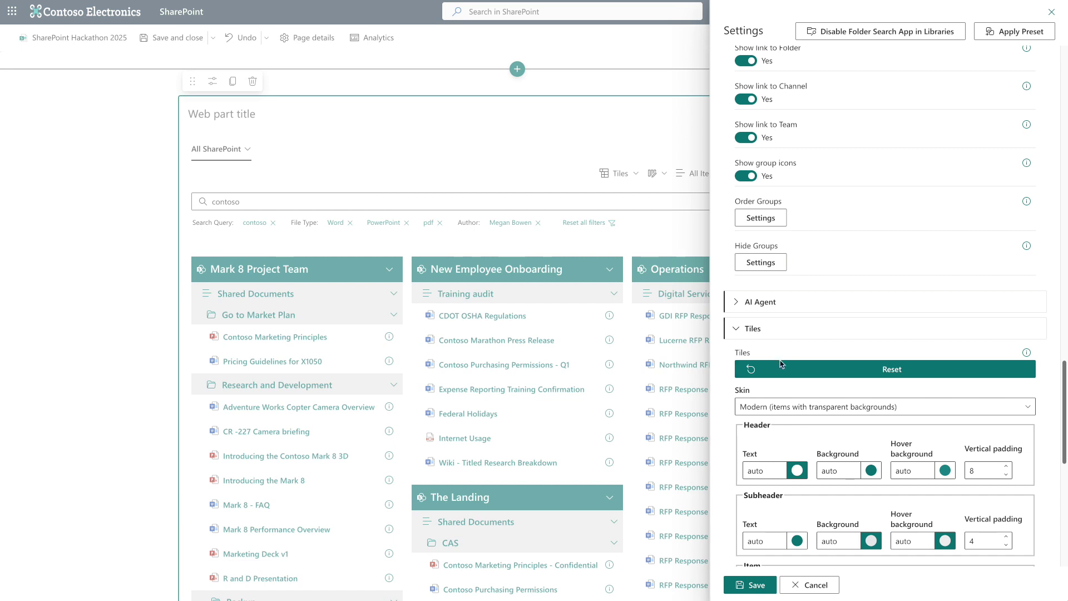
scroll(788, 386, down, 4)
scroll(787, 385, down, 3)
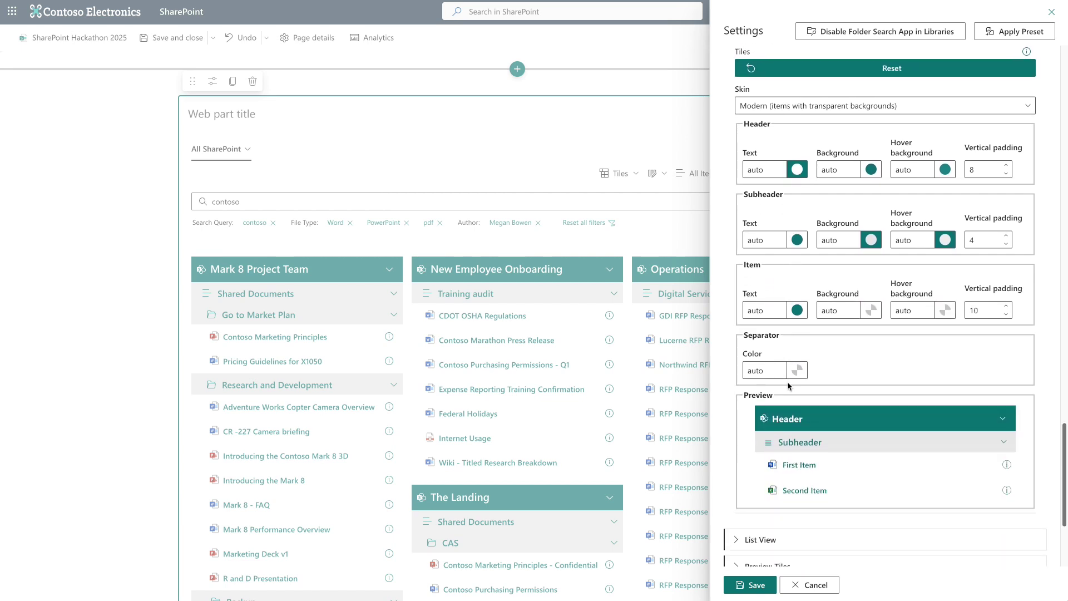
scroll(789, 385, down, 2)
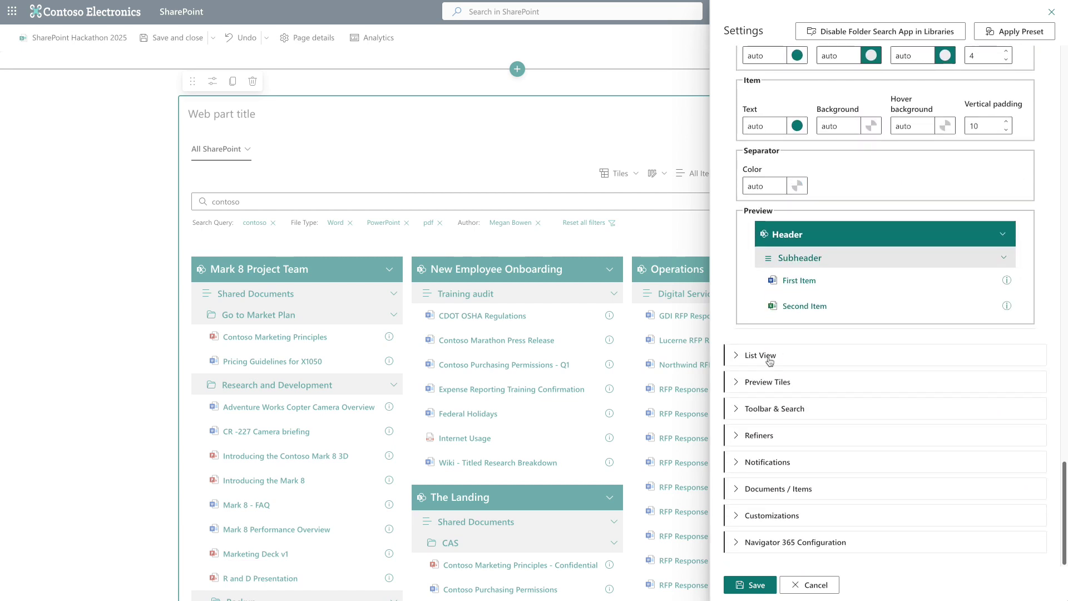
click(768, 356)
scroll(770, 362, down, 5)
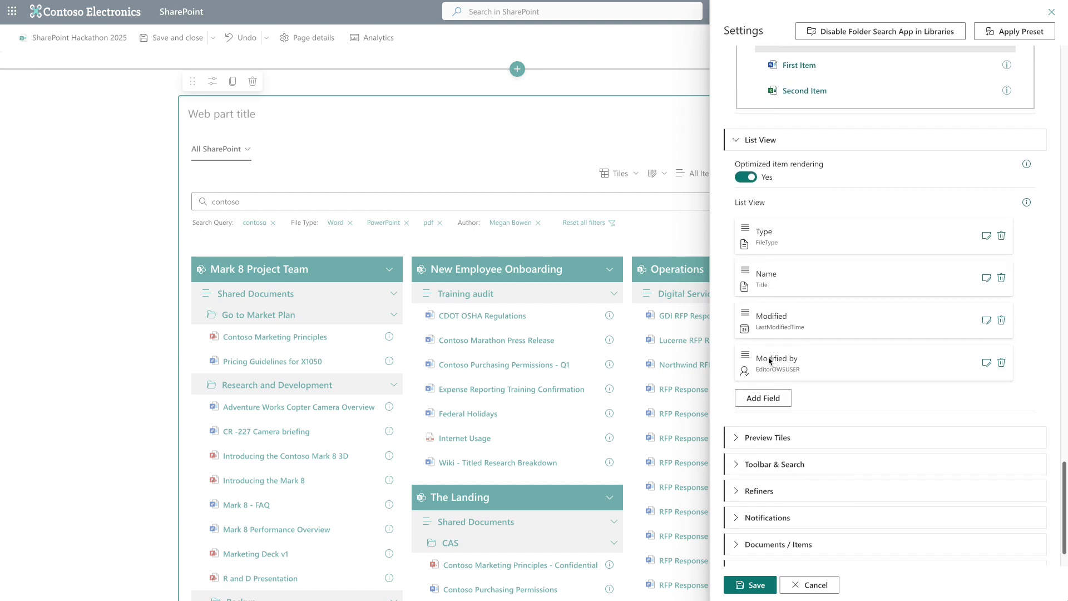
Expand Preview Tiles, Refiners and Navigator 365 Configuration, then scroll back up.
click(772, 381)
scroll(773, 382, down, 5)
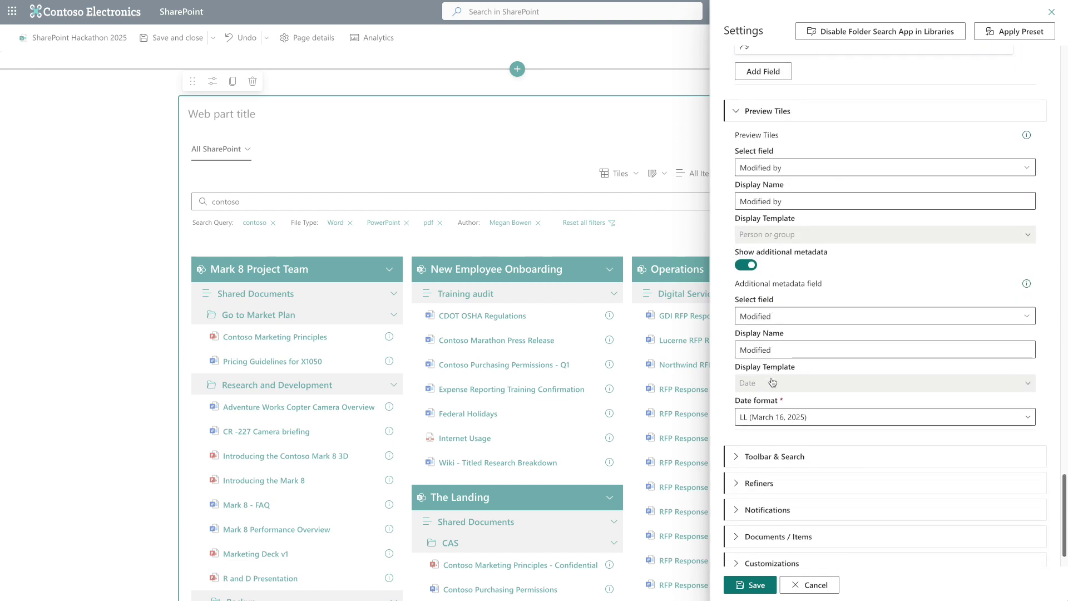
scroll(771, 382, down, 1)
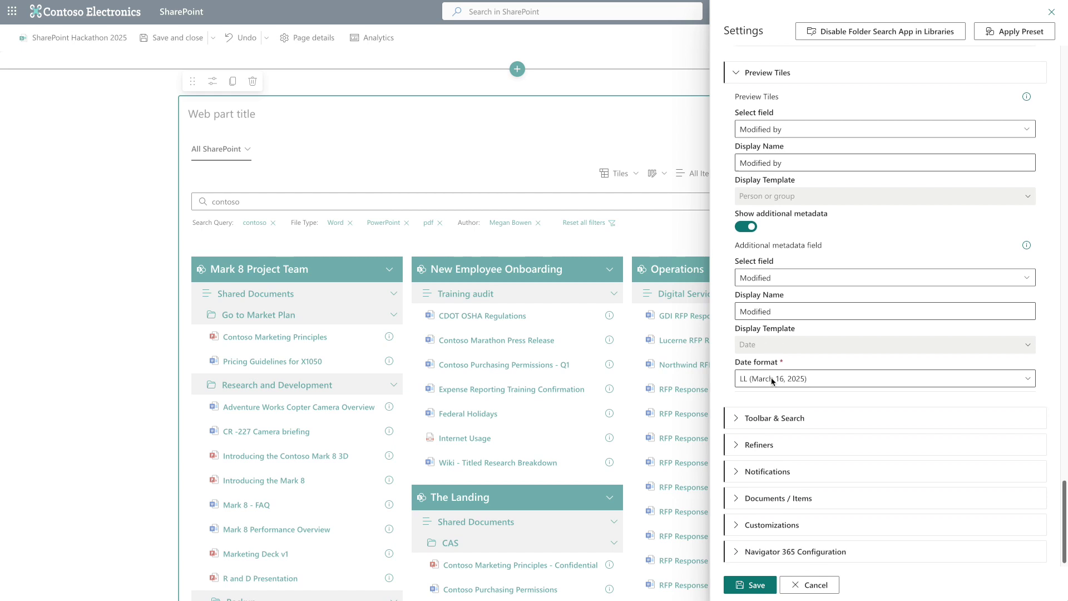
click(767, 433)
scroll(767, 432, down, 2)
scroll(766, 432, down, 6)
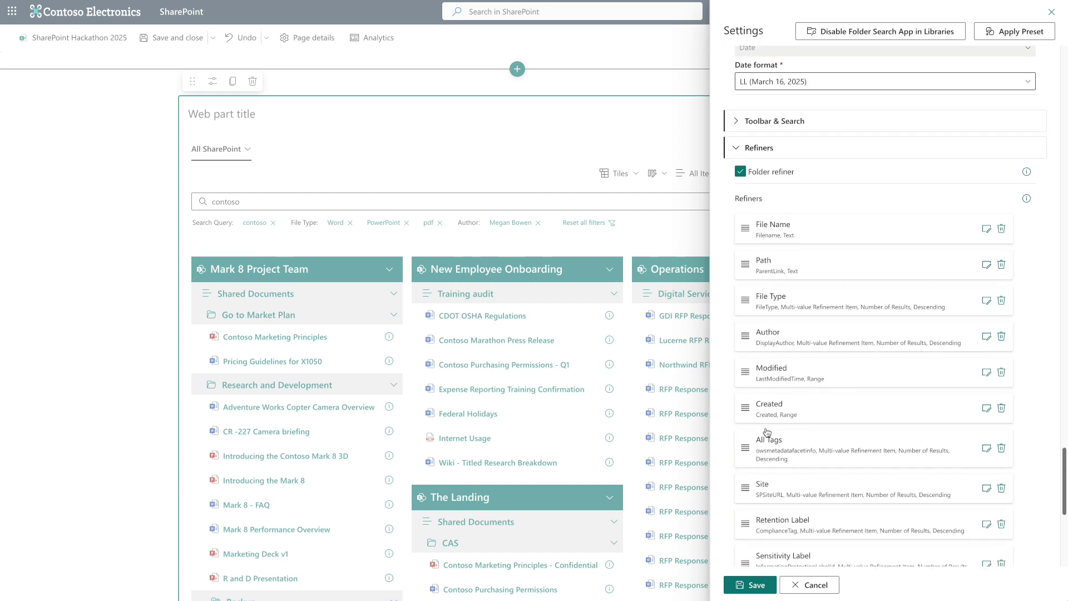
scroll(767, 429, down, 4)
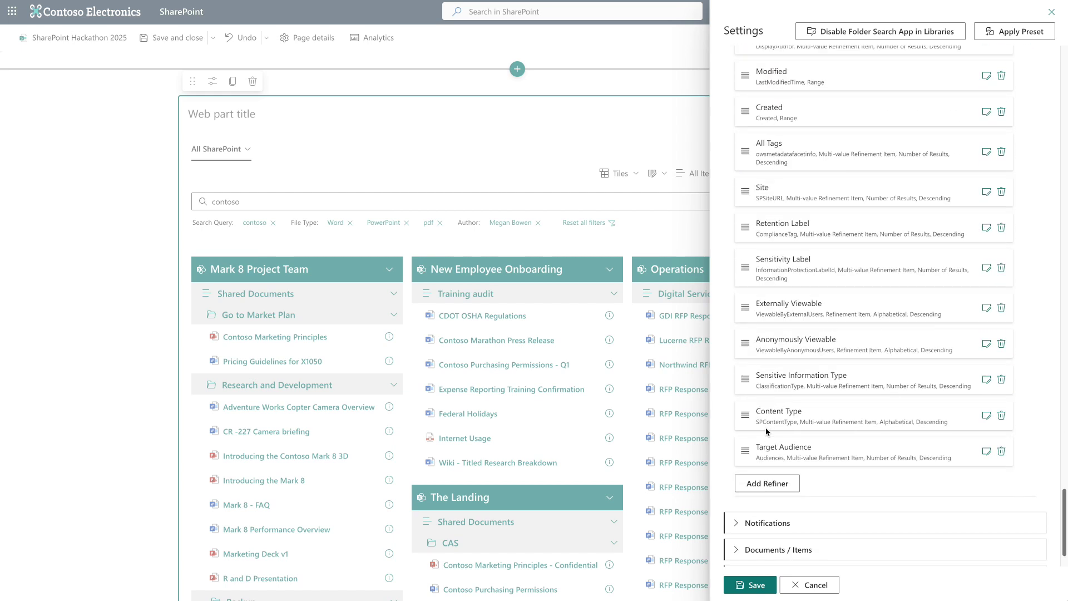
click(763, 537)
scroll(763, 539, down, 3)
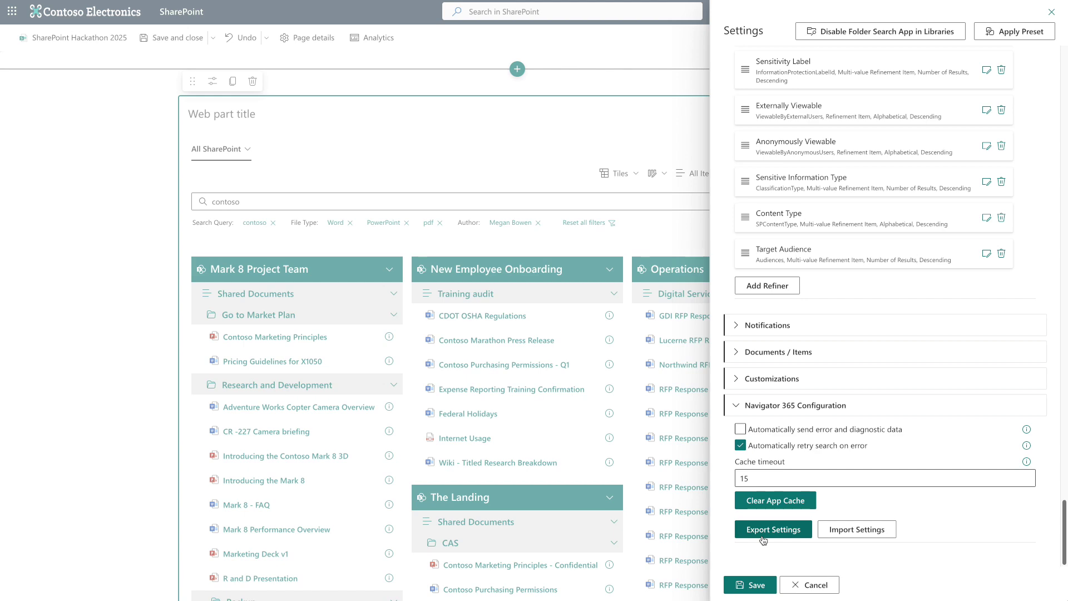
scroll(763, 540, up, 20)
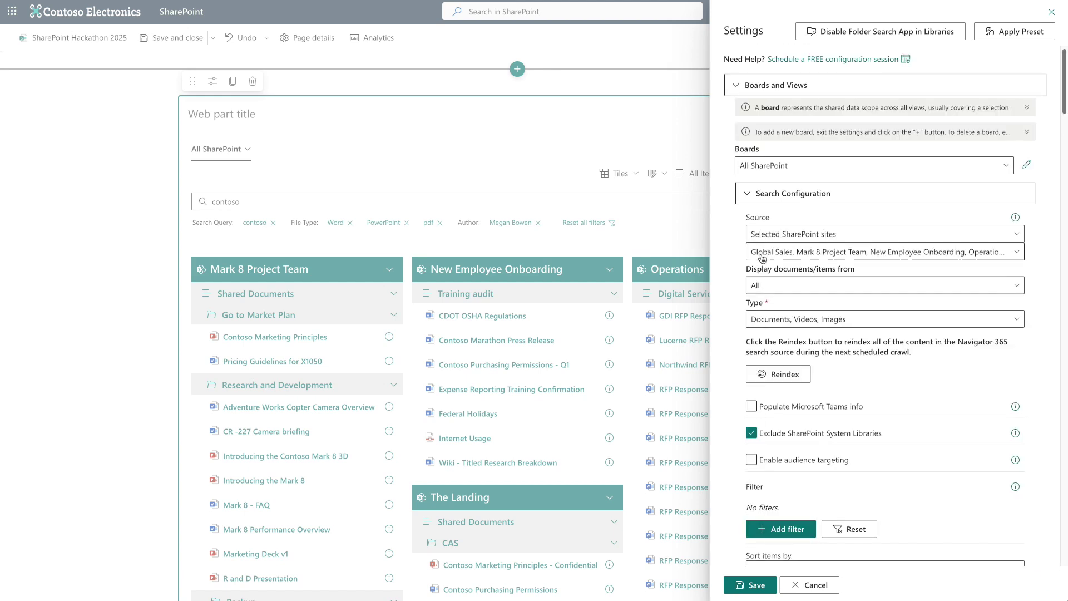
Delete the Team, Site and Channel (Folder) grouping levels from the All Items view.
click(754, 195)
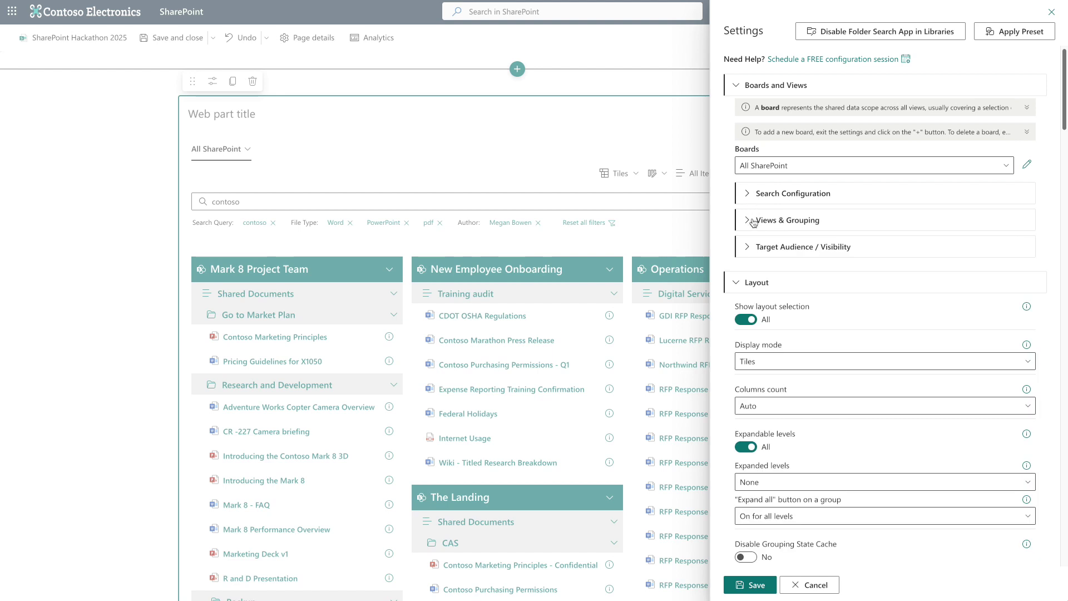
click(753, 221)
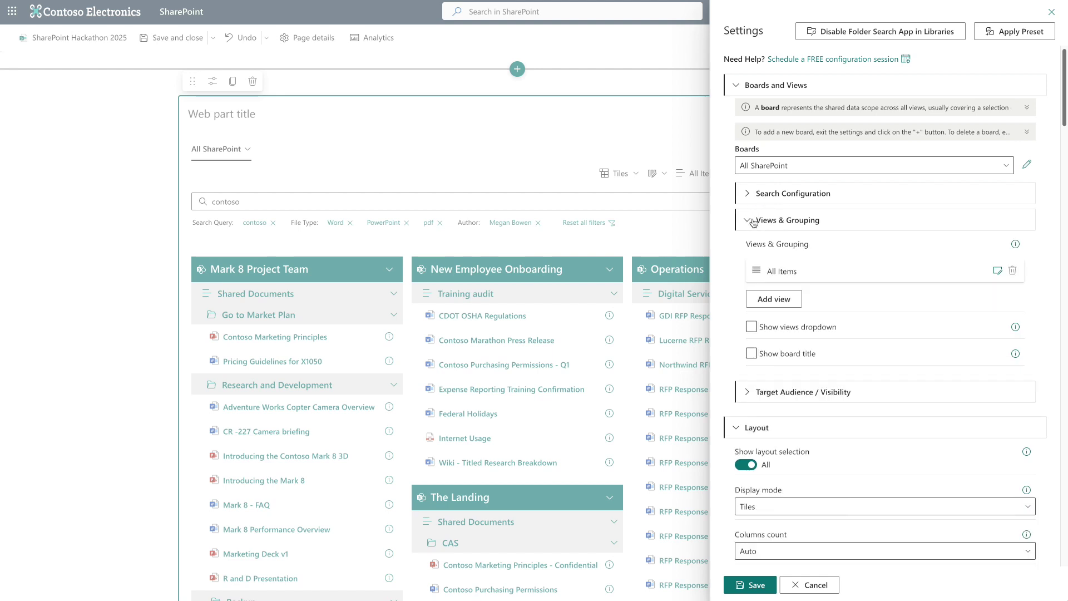
click(998, 271)
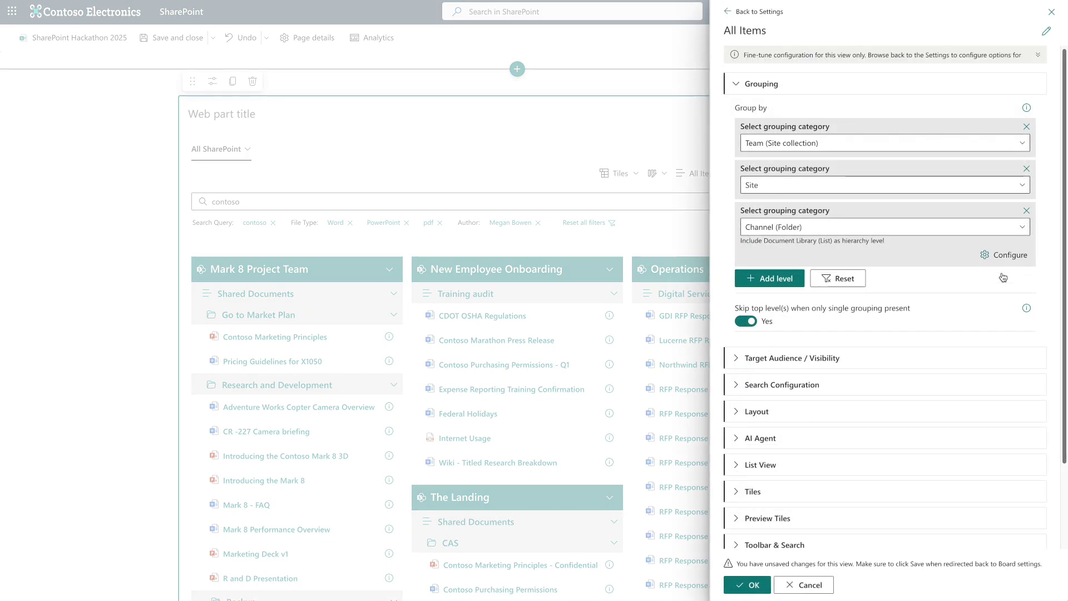
click(1026, 126)
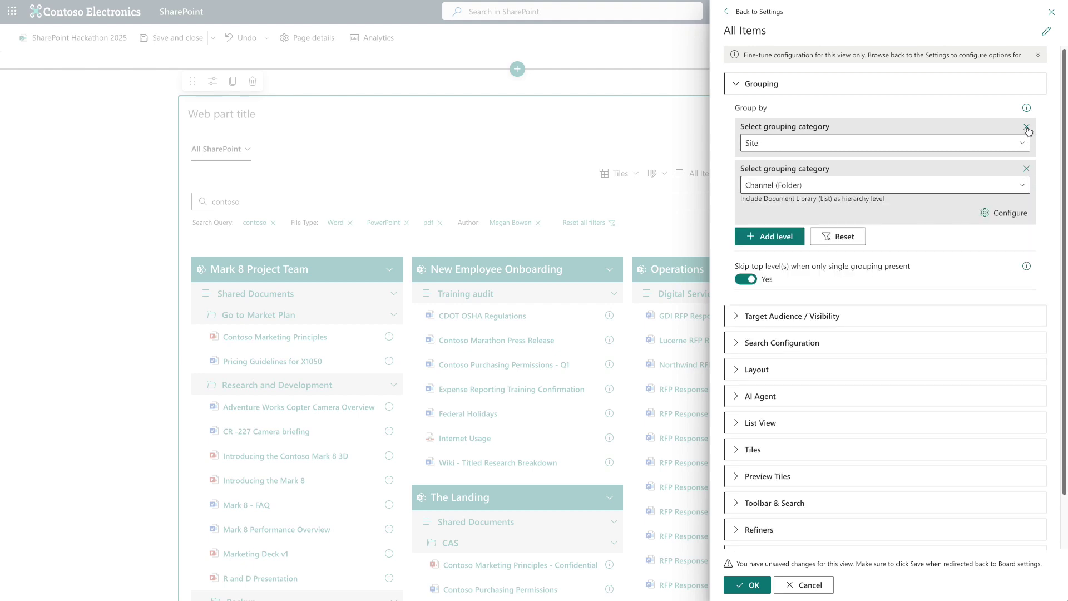
click(1027, 127)
click(1027, 128)
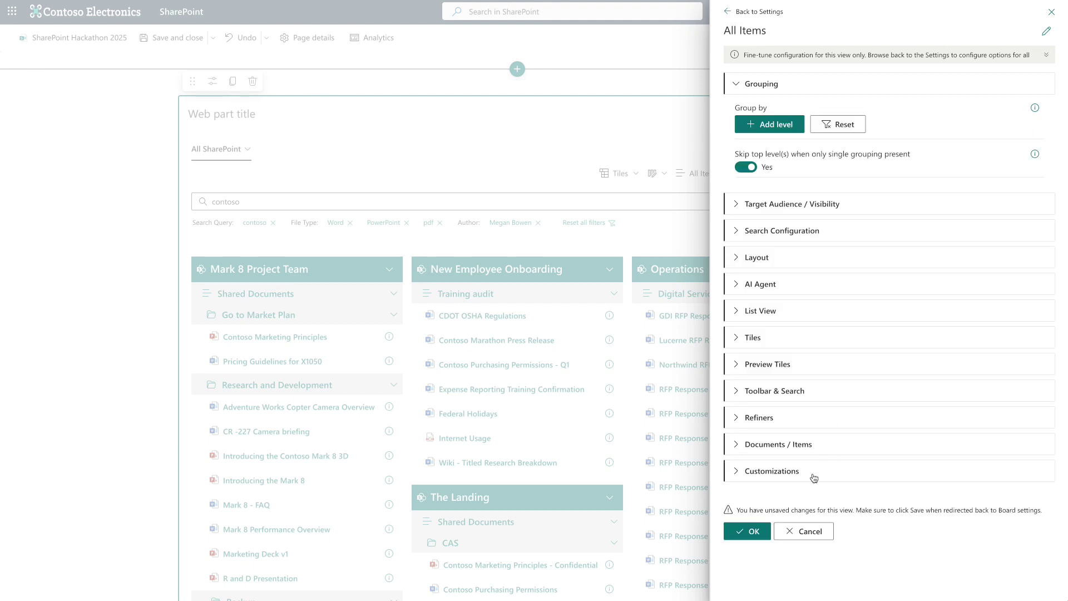
click(764, 532)
Save the settings and view the ungrouped results as a list.
click(750, 582)
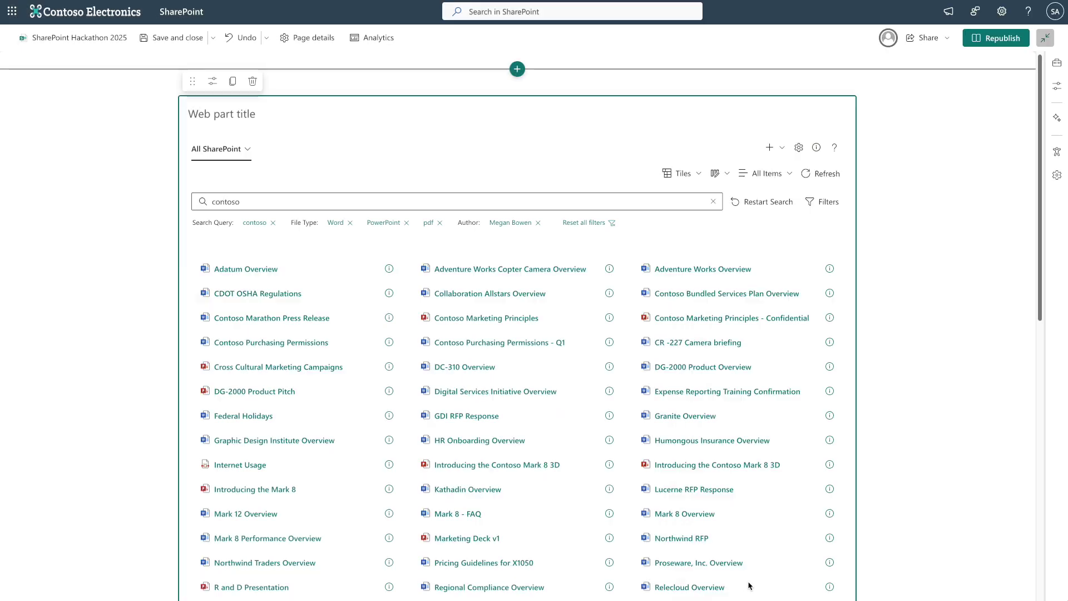
click(683, 173)
click(693, 215)
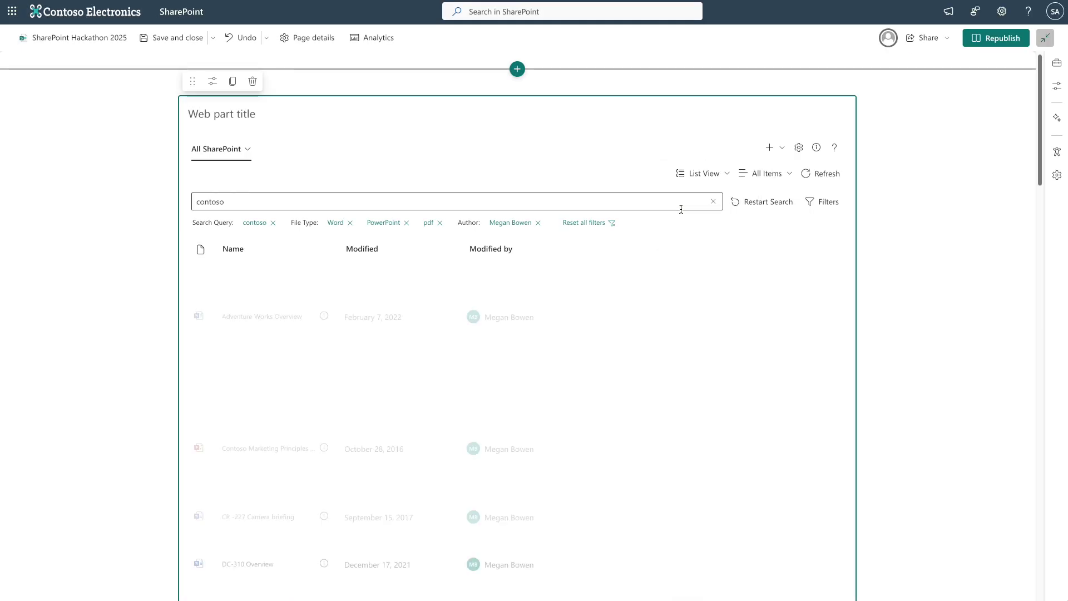
Preview the results as Preview Tiles, return to compact Tiles, and reopen web part settings.
click(686, 174)
click(691, 234)
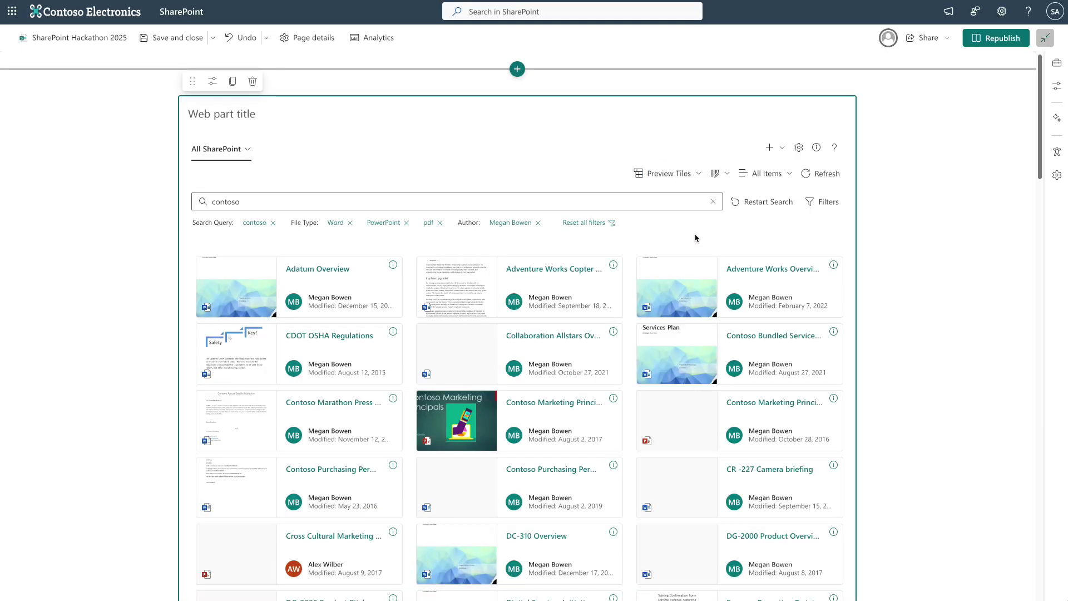
click(695, 178)
click(683, 194)
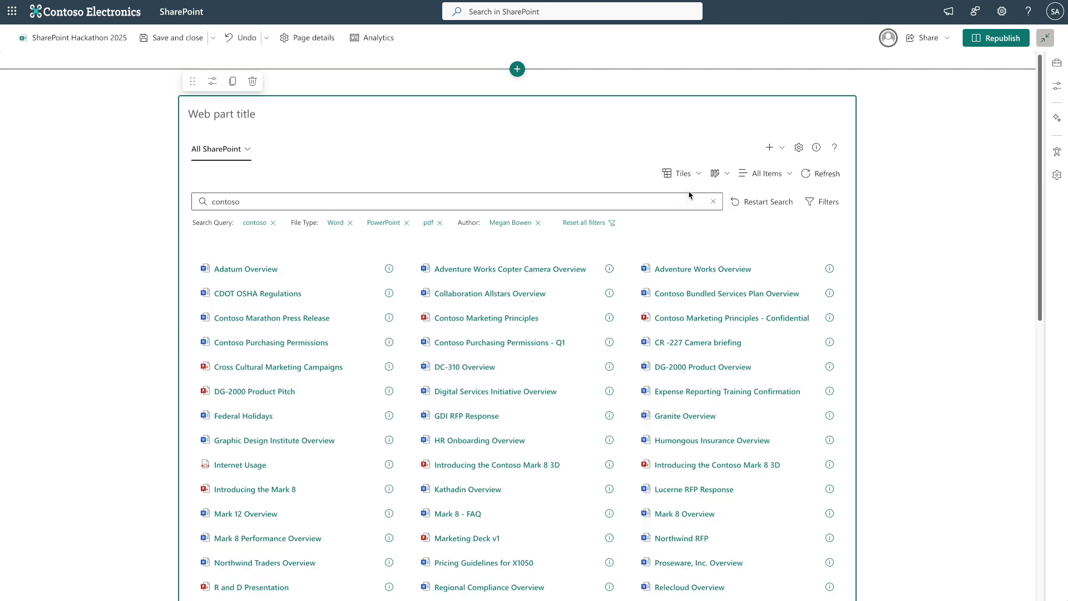
click(799, 148)
Add a Sensitive information type grouping level to the All Items view and save.
click(798, 221)
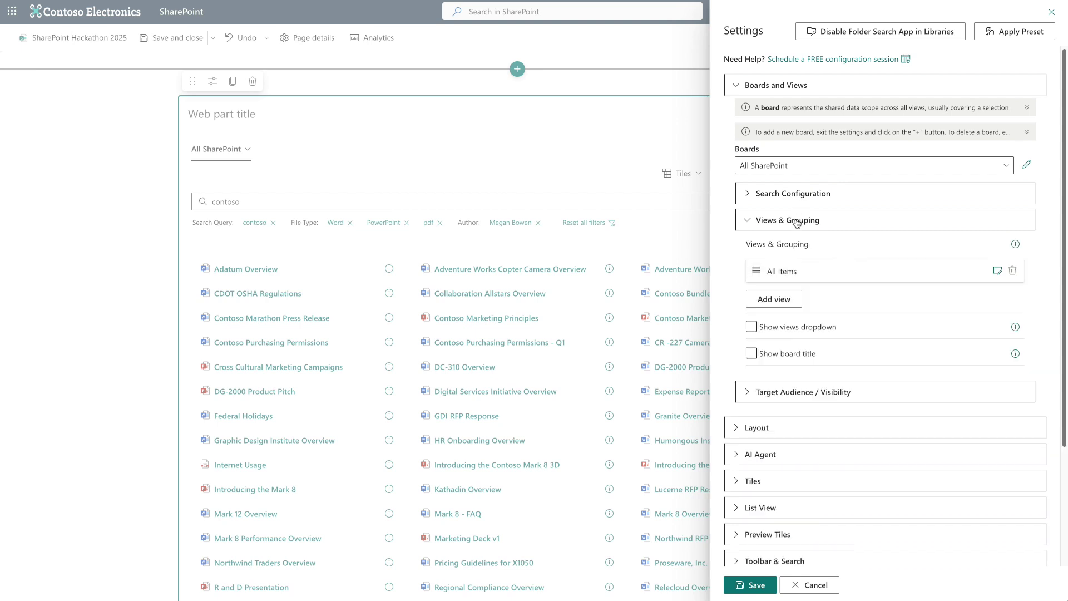
click(998, 271)
click(789, 132)
click(789, 143)
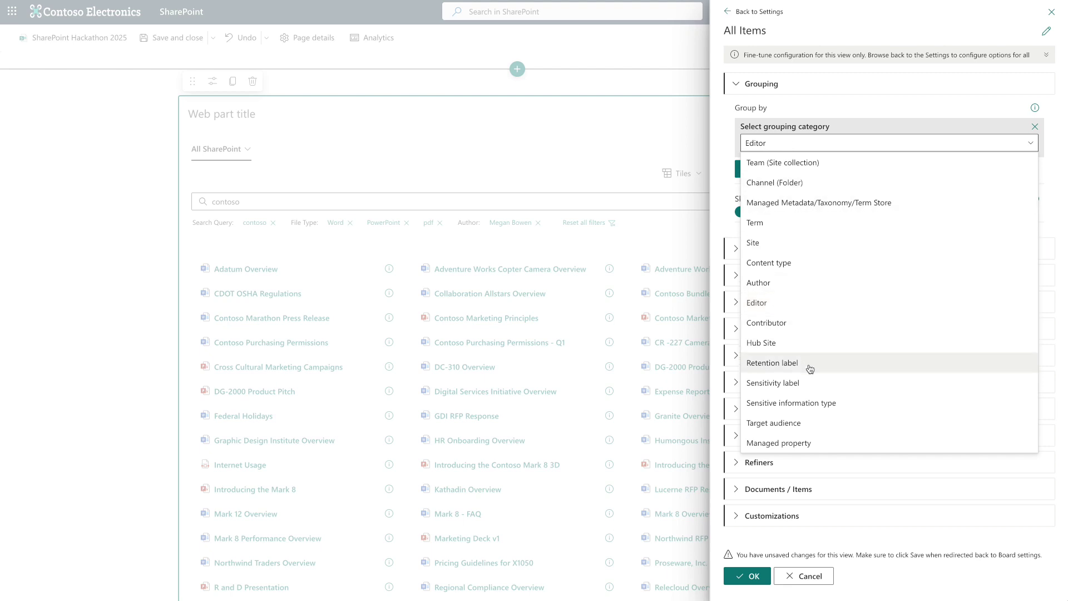
click(808, 402)
click(748, 586)
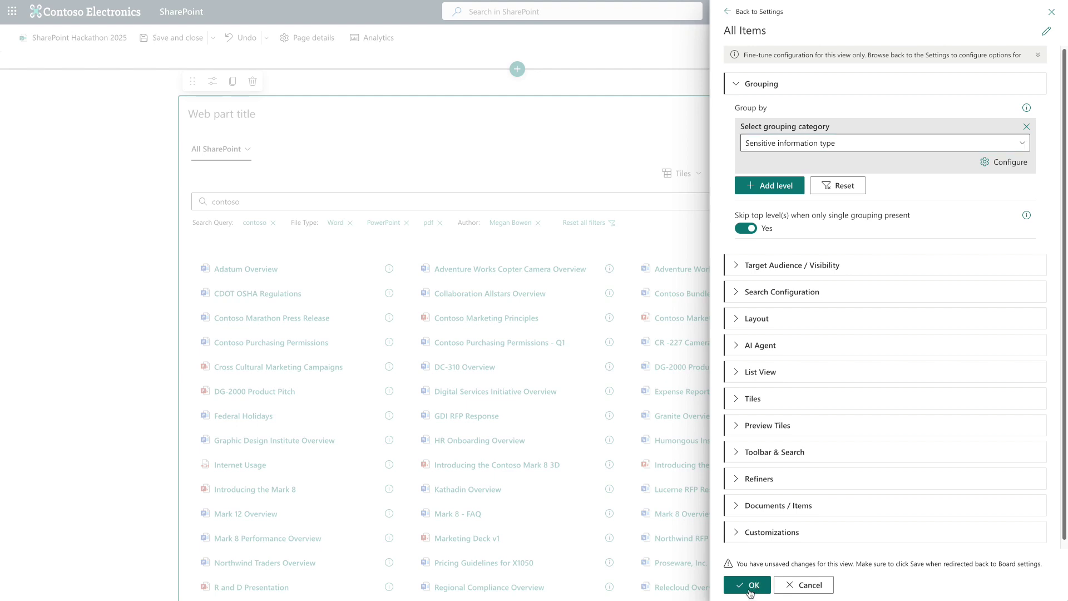
click(748, 592)
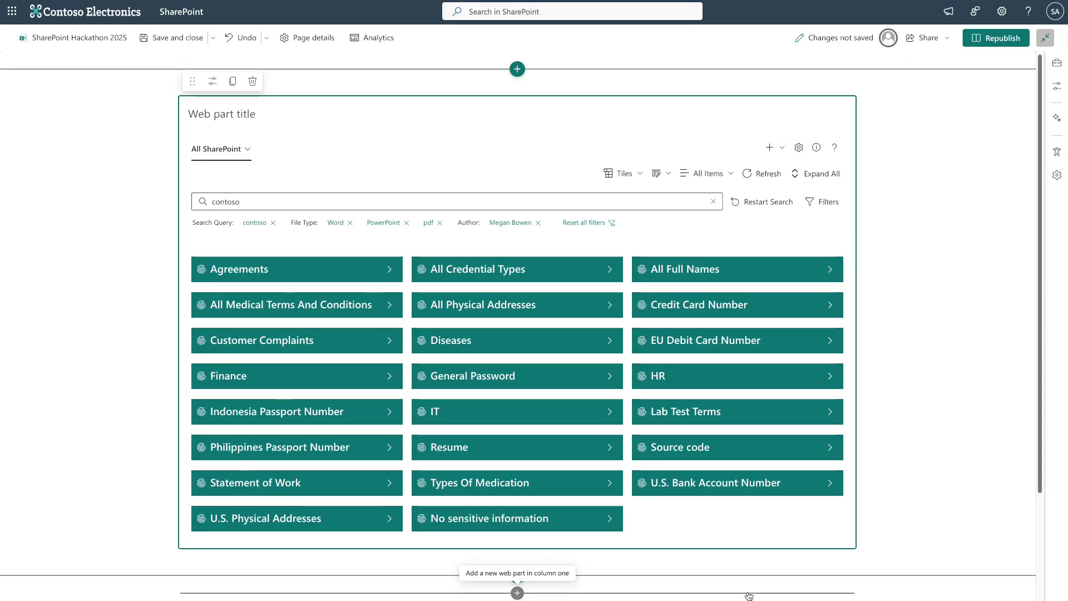
In the All Items view, set the sensitive information type level to hide items without sensitive information.
click(805, 175)
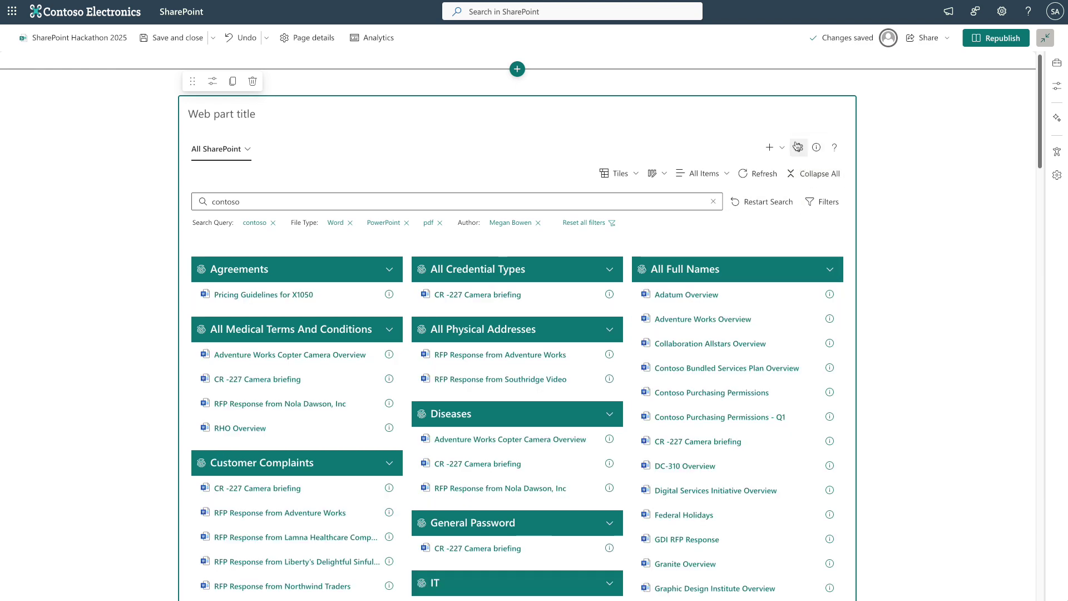
click(798, 147)
click(971, 208)
click(1003, 276)
click(1005, 165)
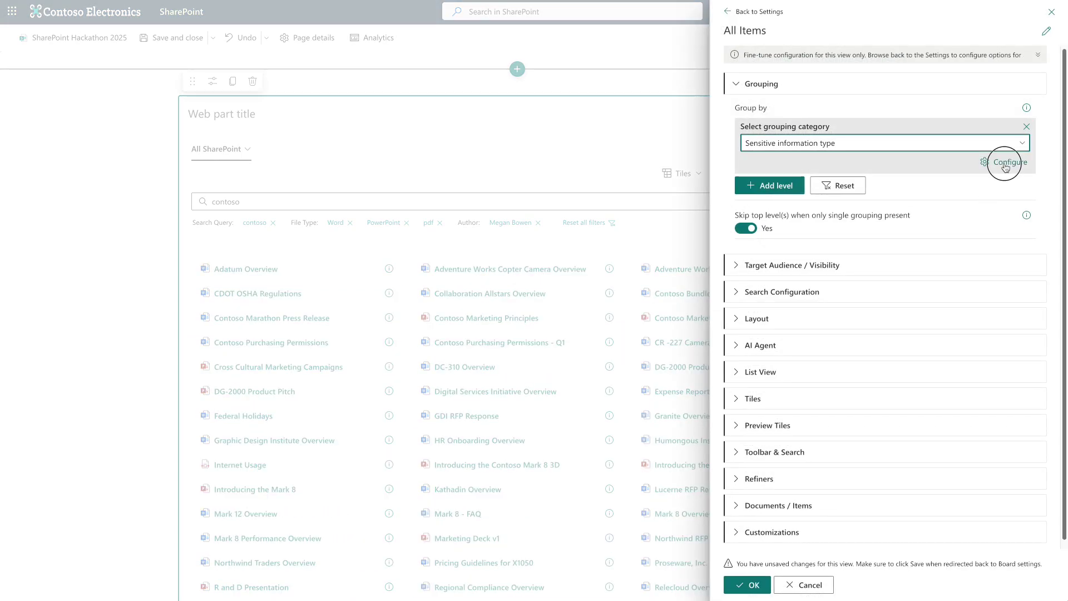
click(447, 306)
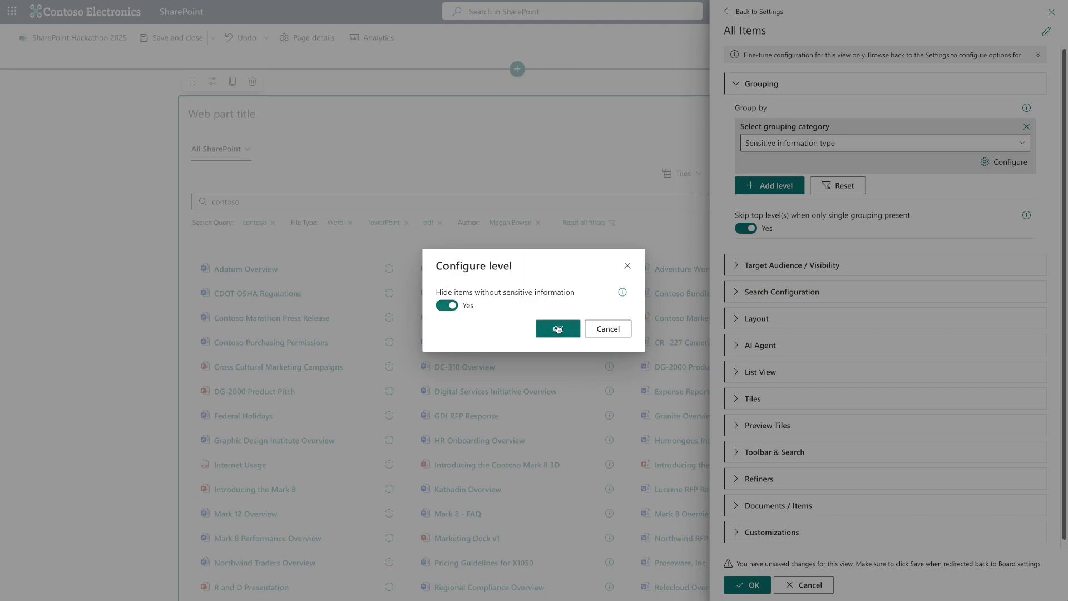
click(558, 329)
Add a Team (Site collection) grouping level above sensitive information type and save the settings.
click(790, 195)
click(793, 210)
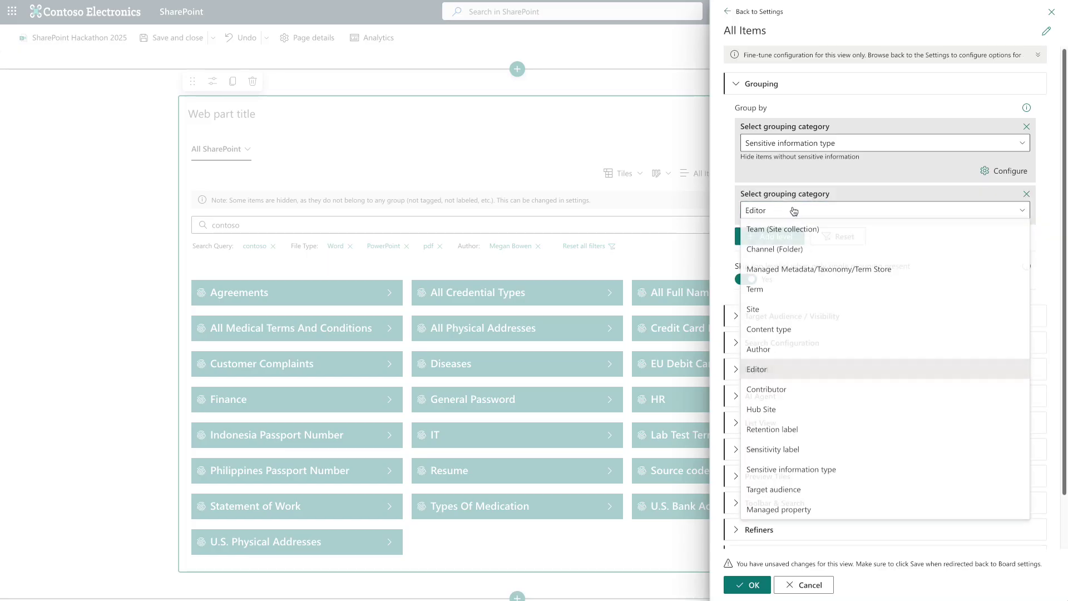
click(794, 230)
drag(794, 198, 796, 123)
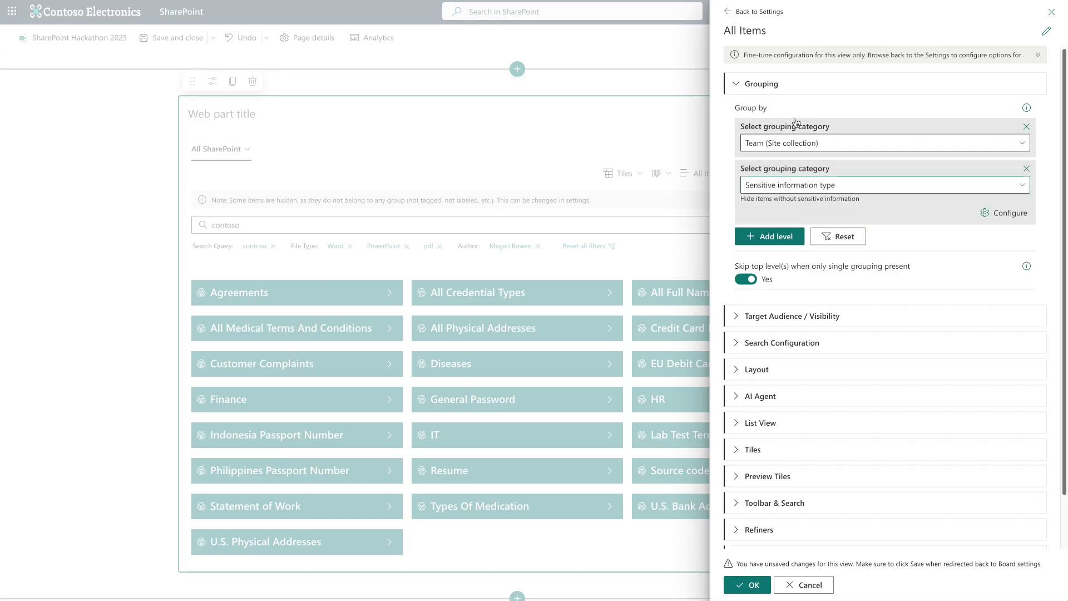
click(754, 585)
click(756, 586)
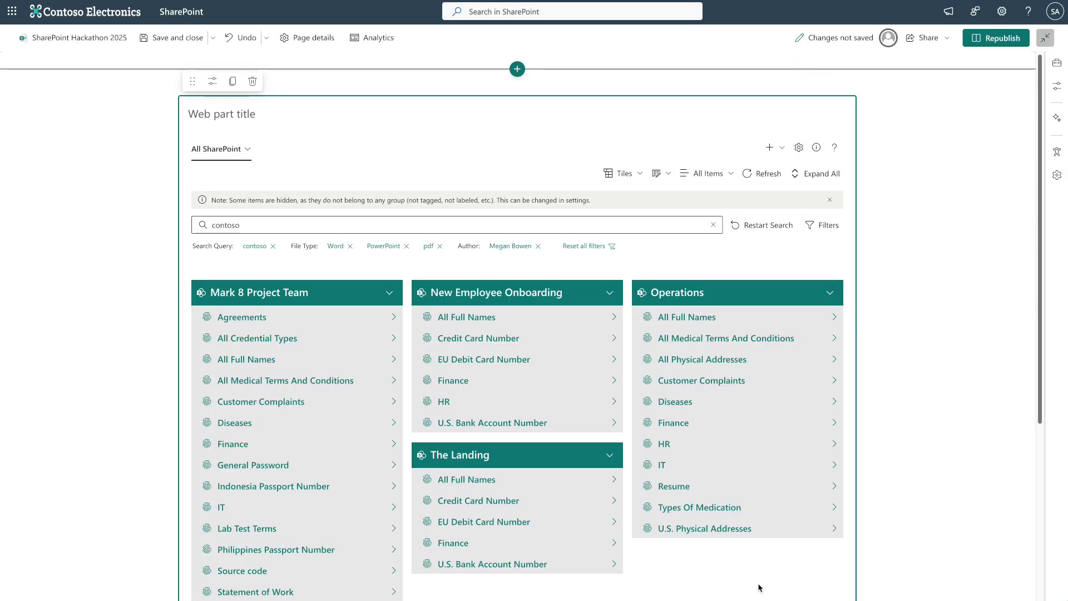
Expand all site and sensitive-information-type groups, then reopen the web part settings.
click(829, 179)
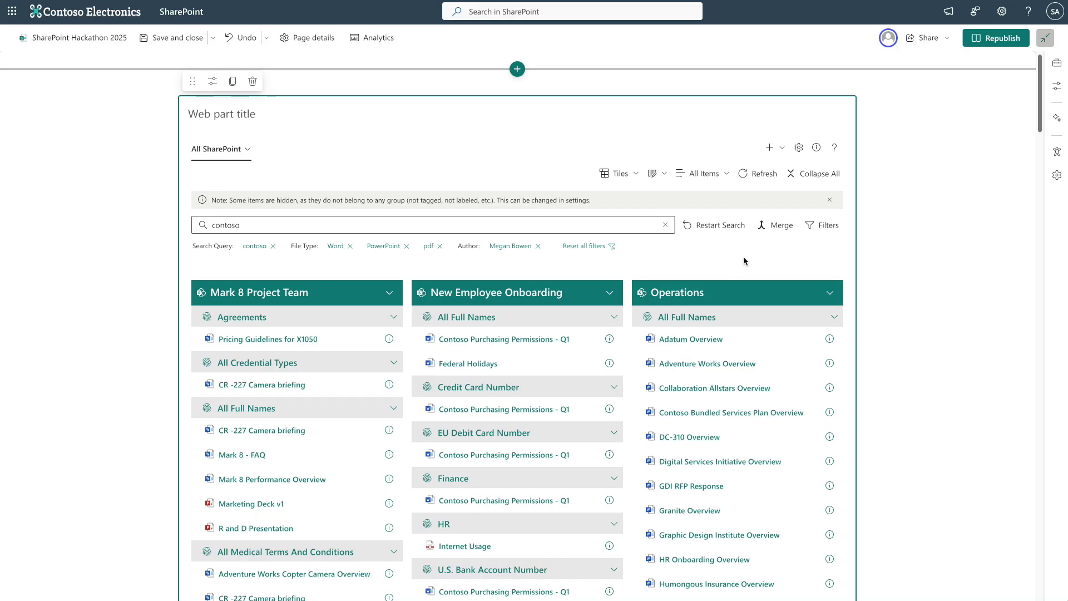
click(801, 148)
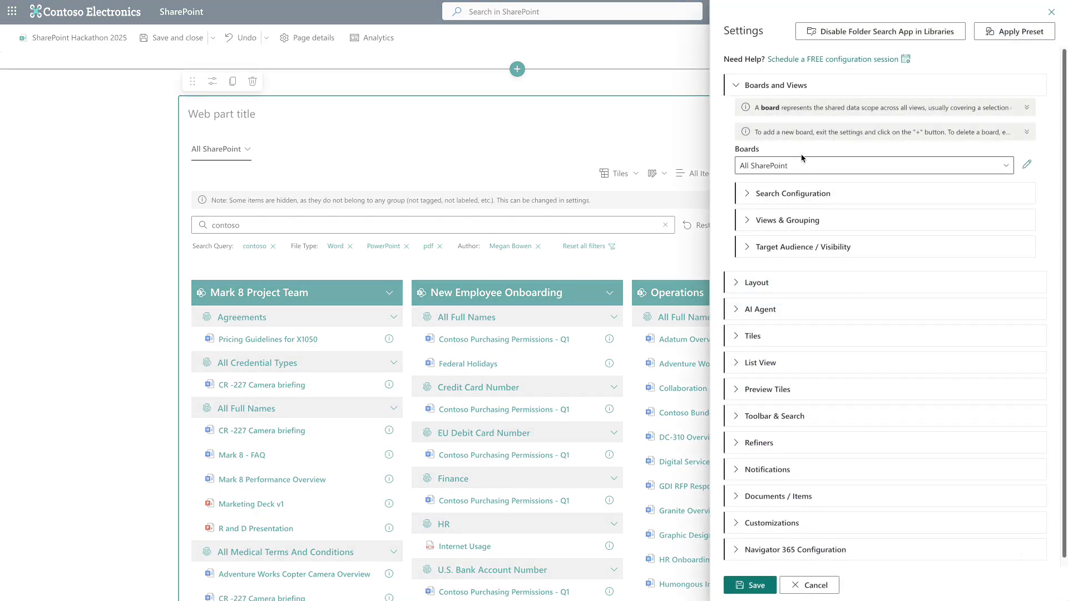
Enable the Display AI Agent button, search 'purchasing' and expand all 8 matching items.
click(761, 309)
click(749, 346)
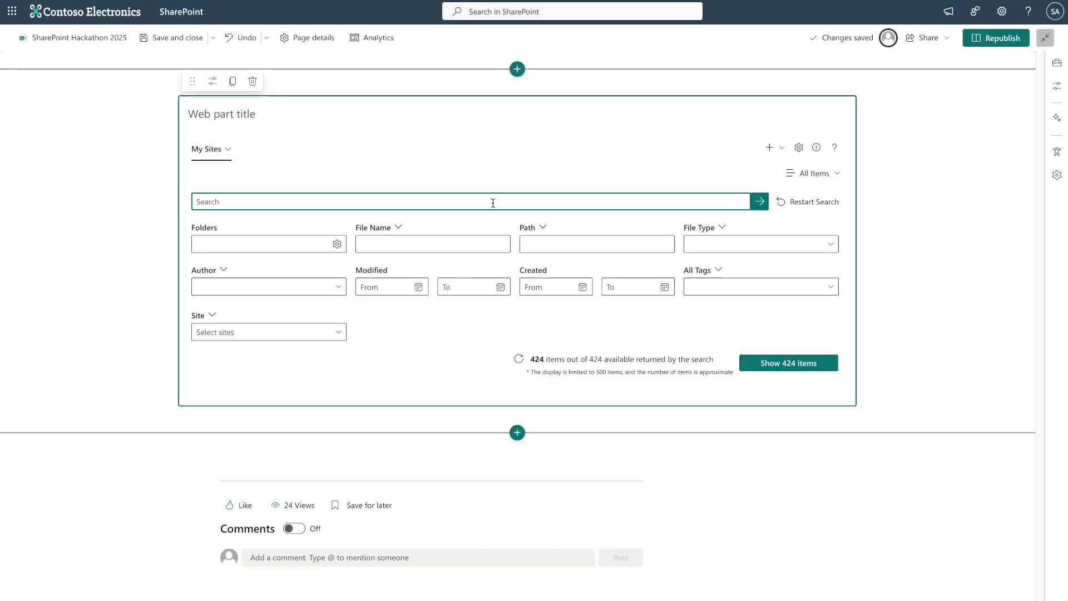
text(purchasing)
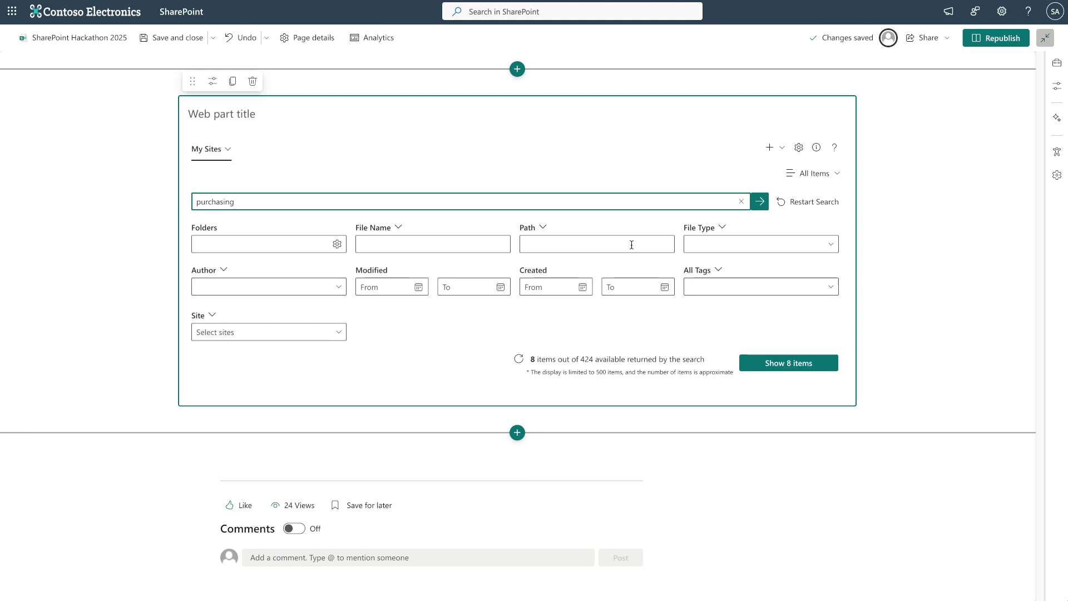
click(799, 361)
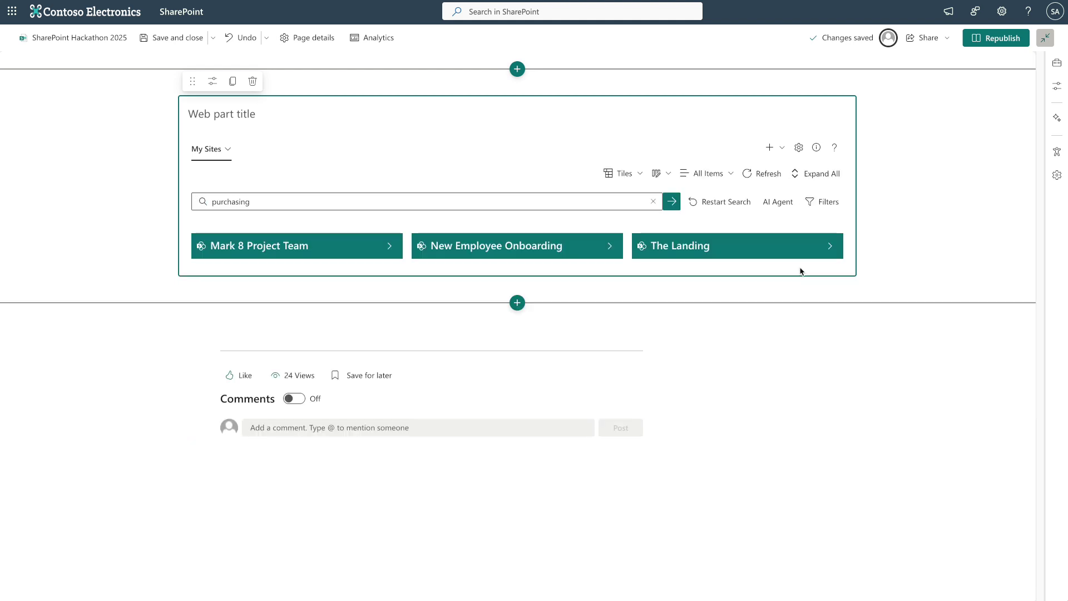
click(809, 173)
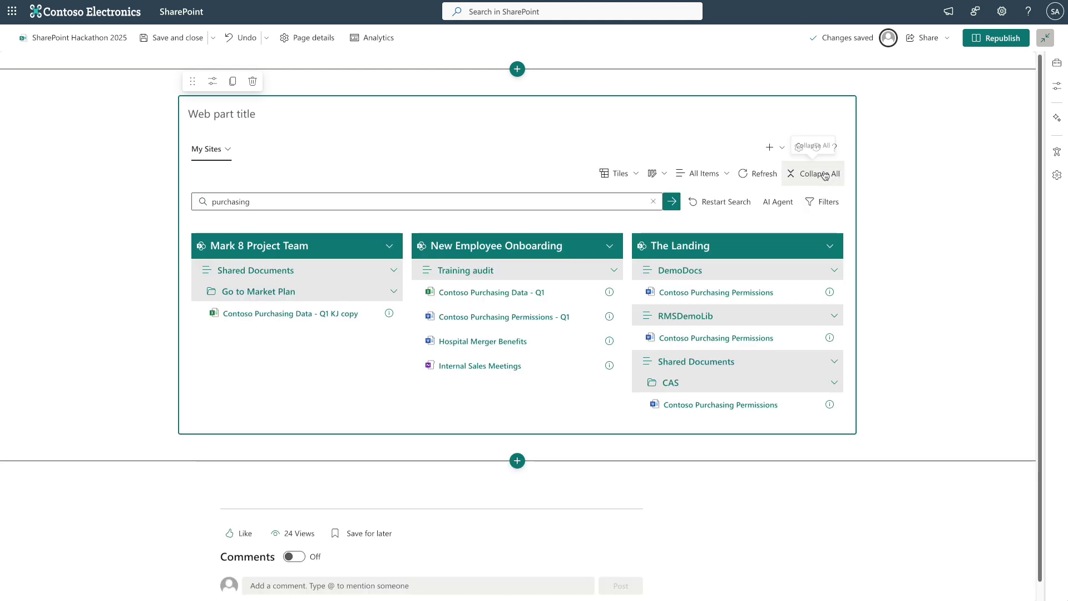
Start an AI agent chat on Contoso Purchasing Data - Q1 and Contoso Purchasing Permissions - Q1.
click(791, 204)
click(435, 320)
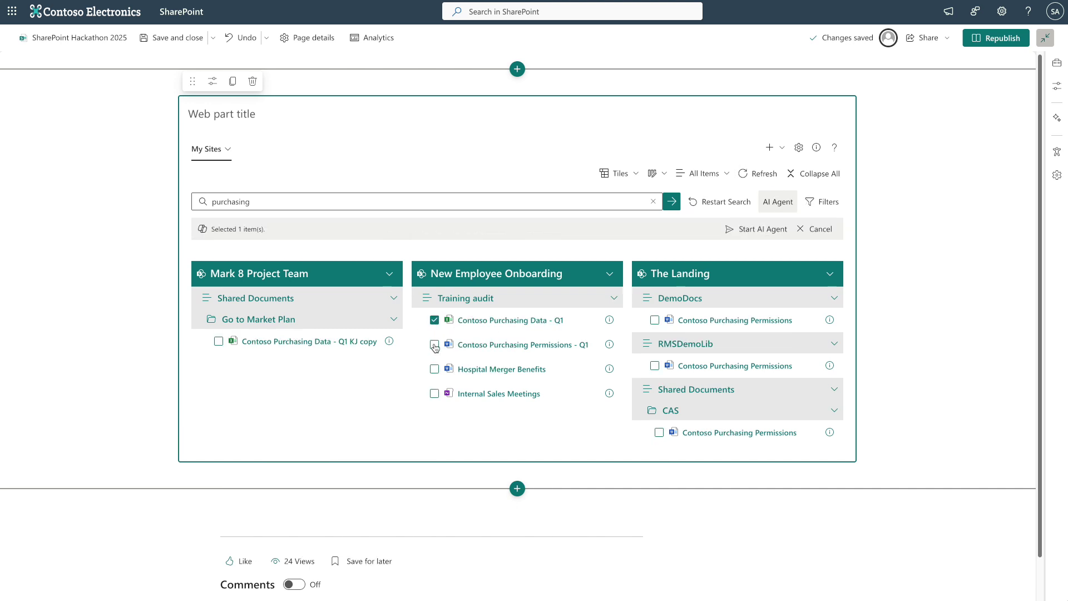
click(434, 345)
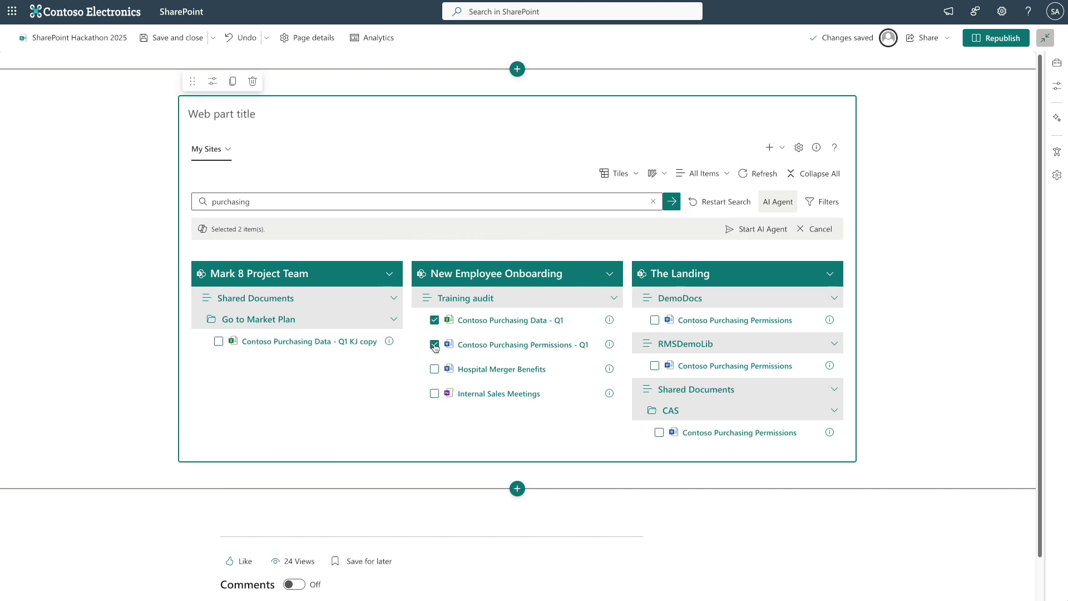
click(748, 230)
click(500, 562)
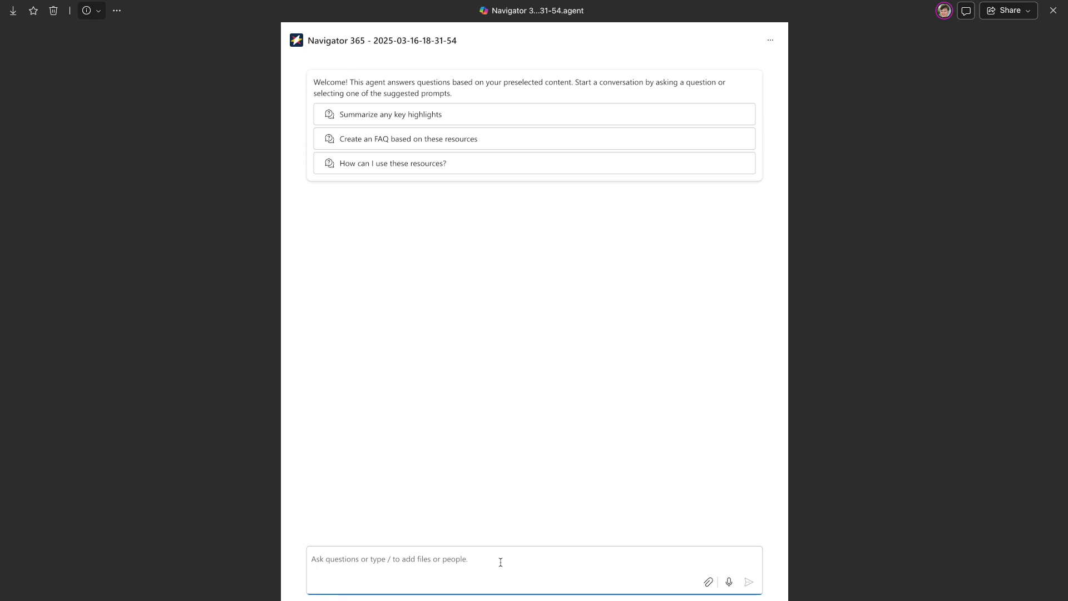
Ask the agent 'what kind of sensitive information we have in these files?', then close the chat.
text(what kind )
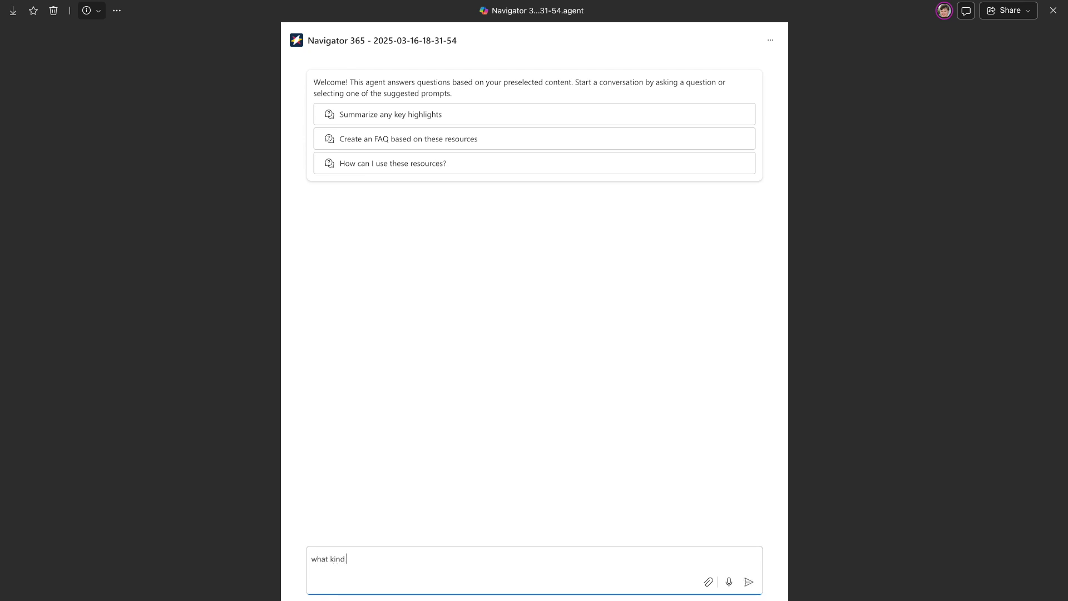
text(of sensitive information)
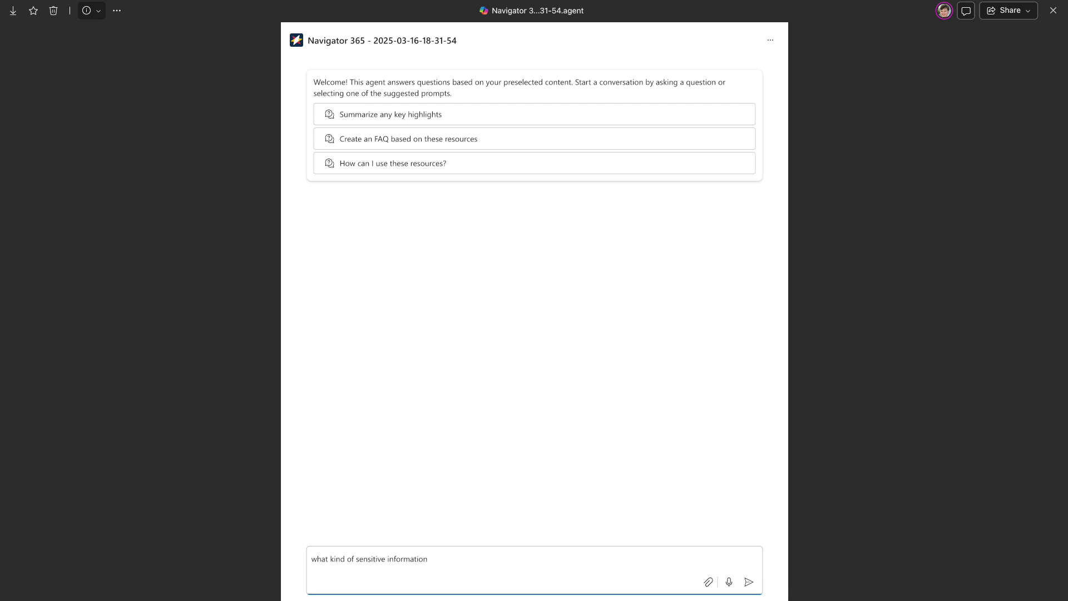
text( we have in these files?)
key(Return)
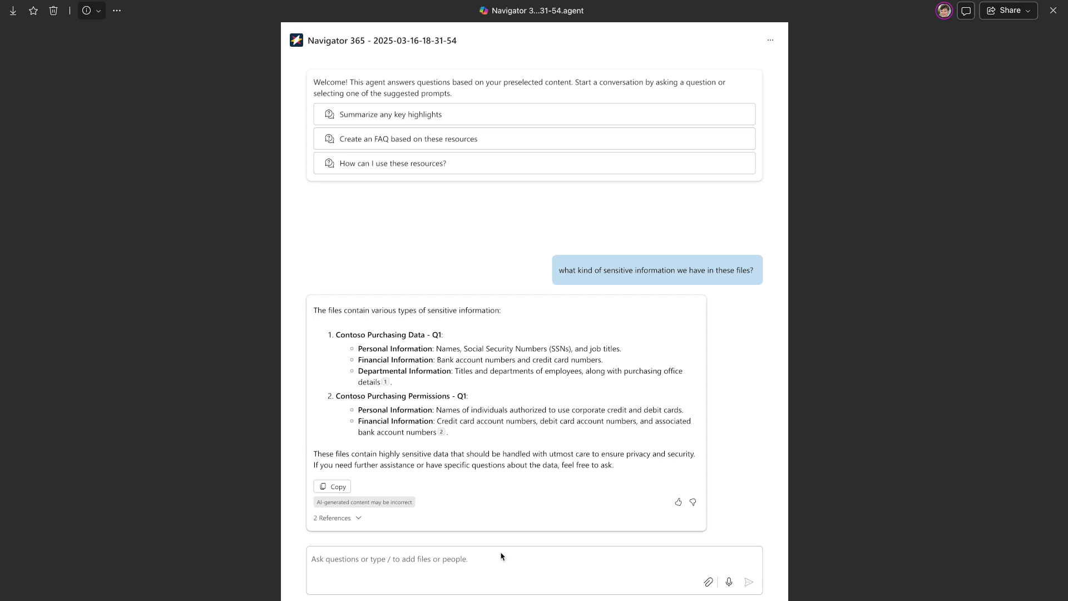
click(1059, 15)
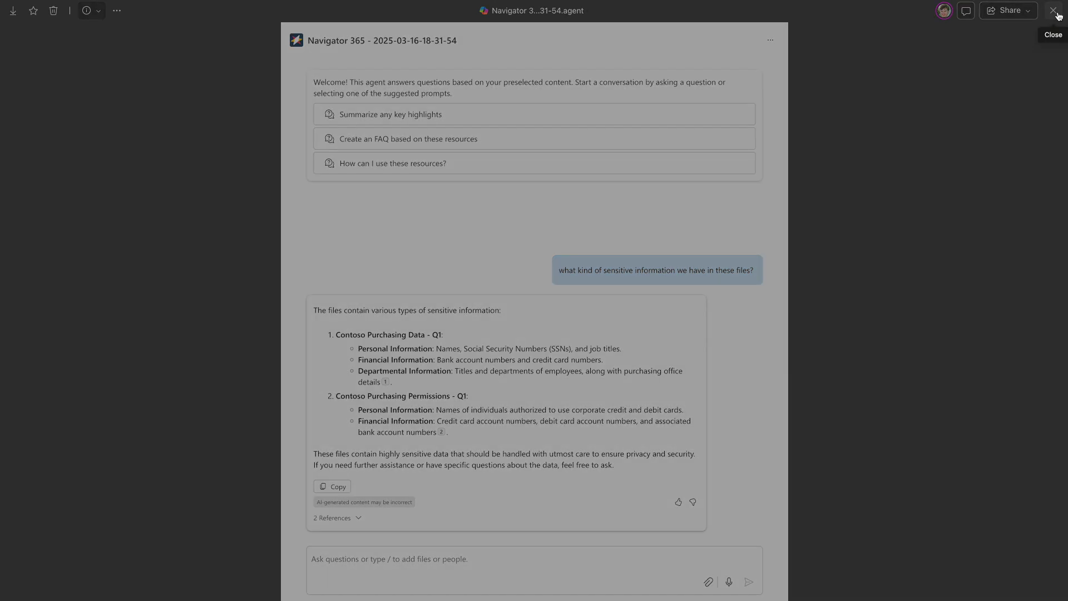